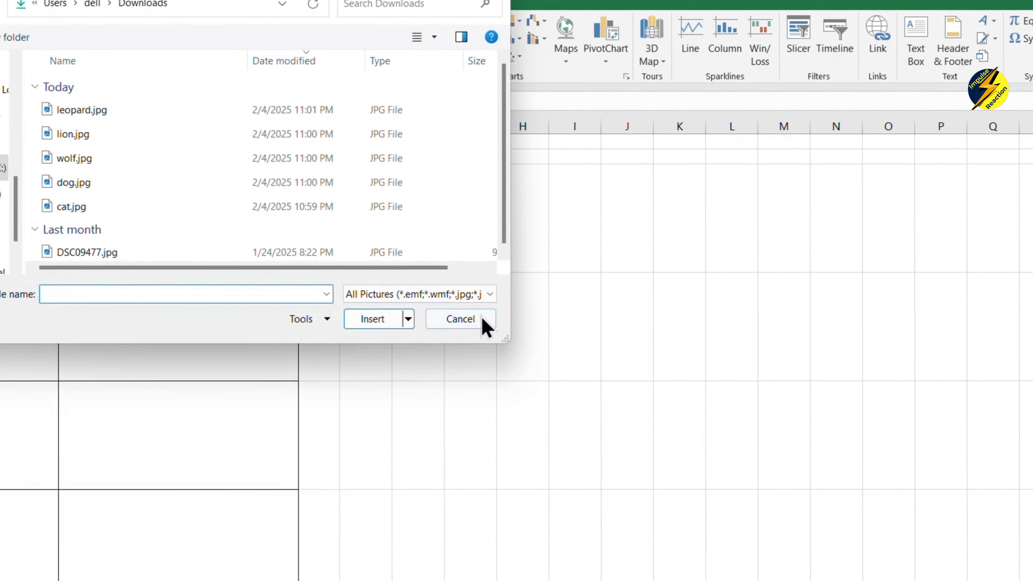
Insert cat.jpg and shrink it to fit cell C3 beside Cat.
click(468, 320)
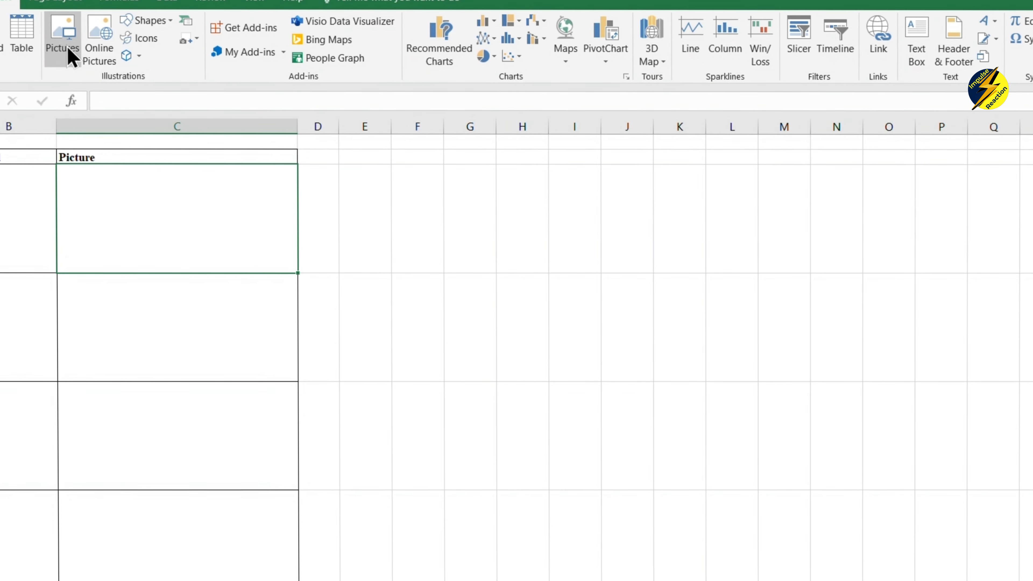
click(70, 54)
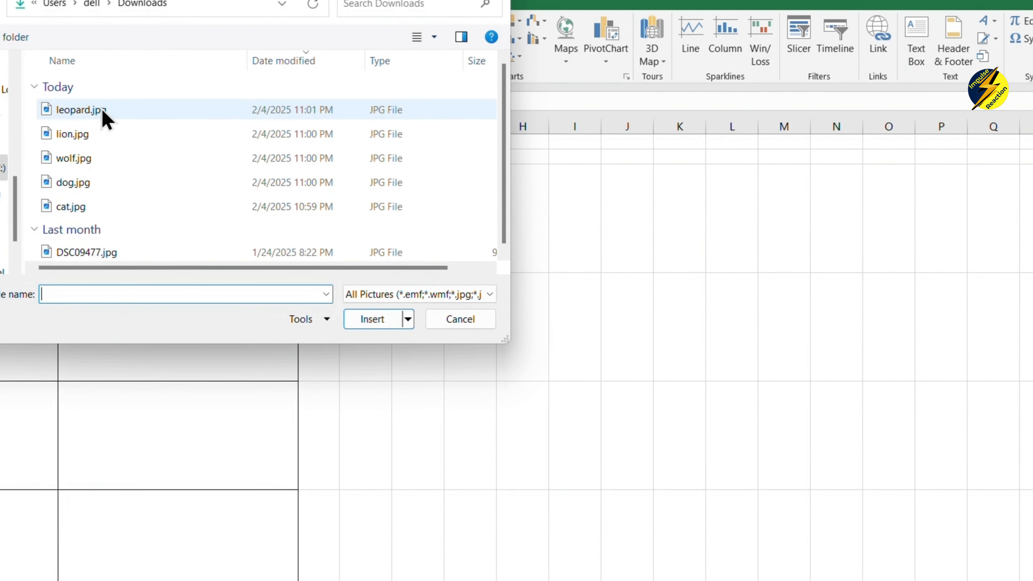
click(96, 207)
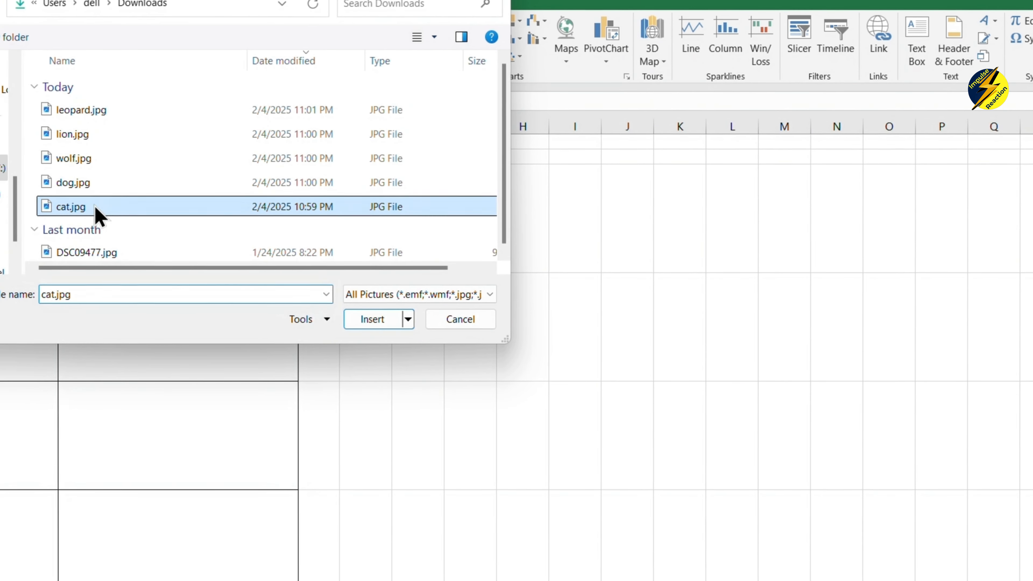
click(369, 323)
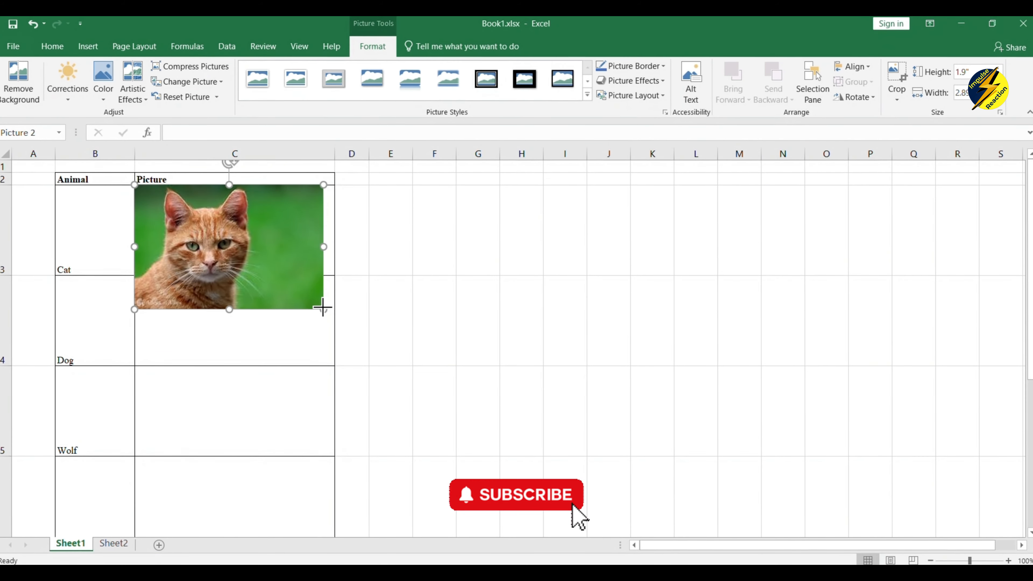
drag(323, 309, 335, 236)
Insert the dog.jpg photo at cell C4.
click(456, 244)
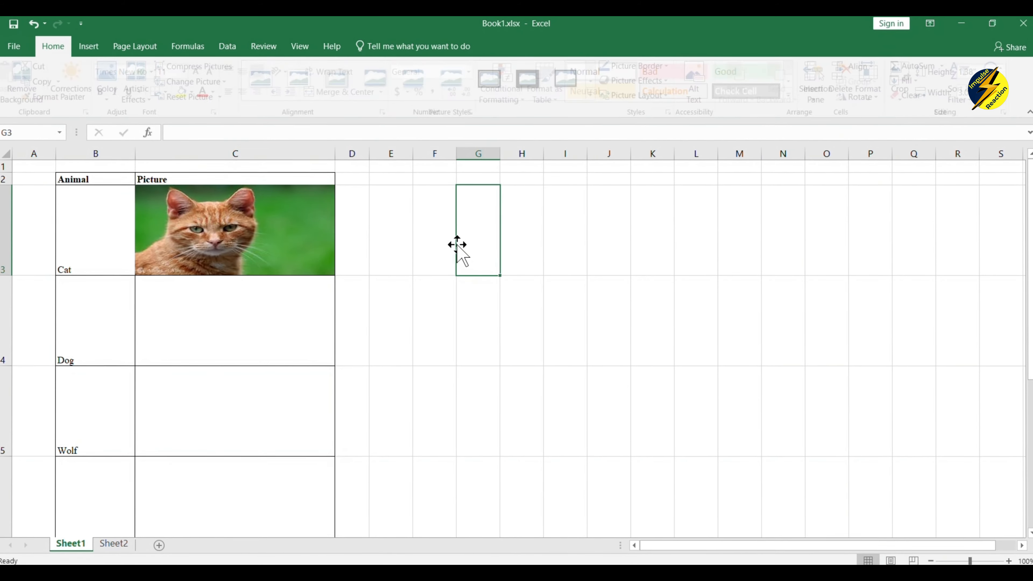
click(228, 311)
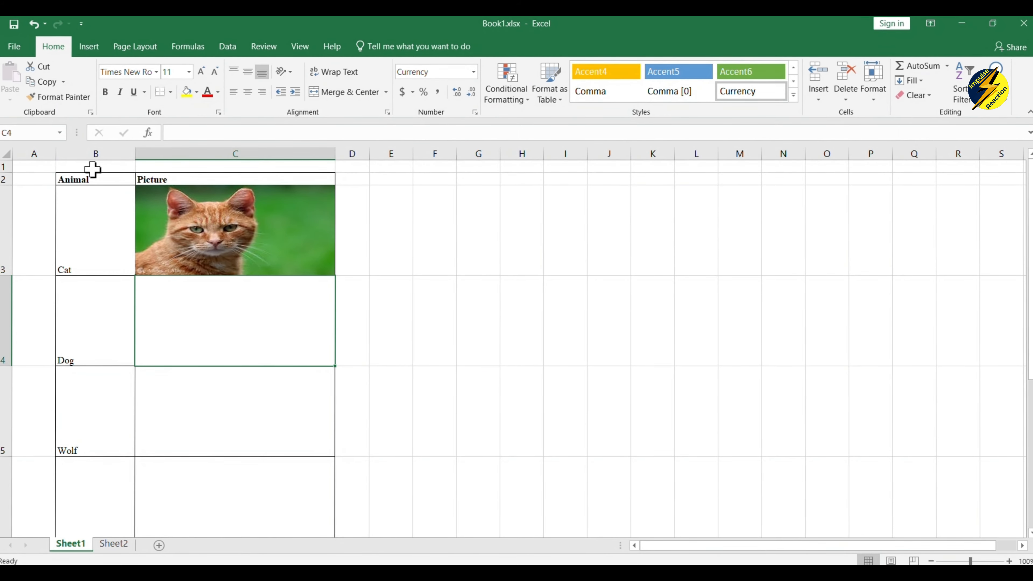
click(88, 52)
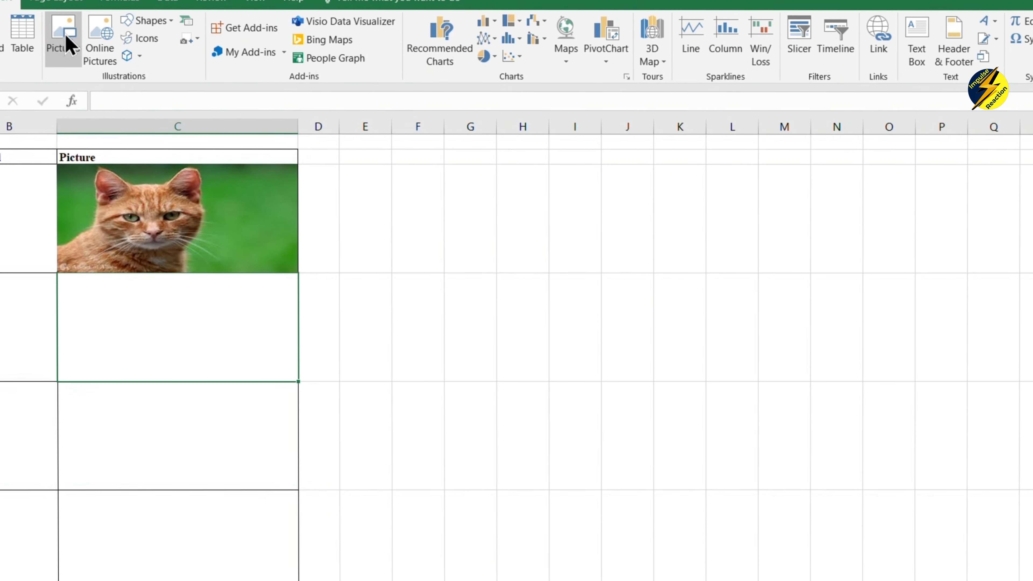
click(140, 75)
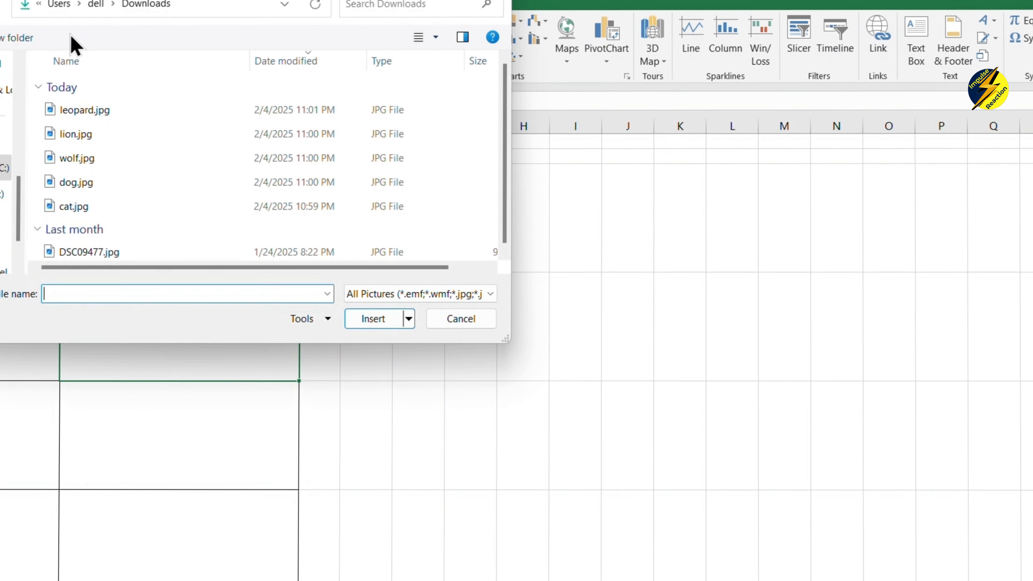
click(83, 190)
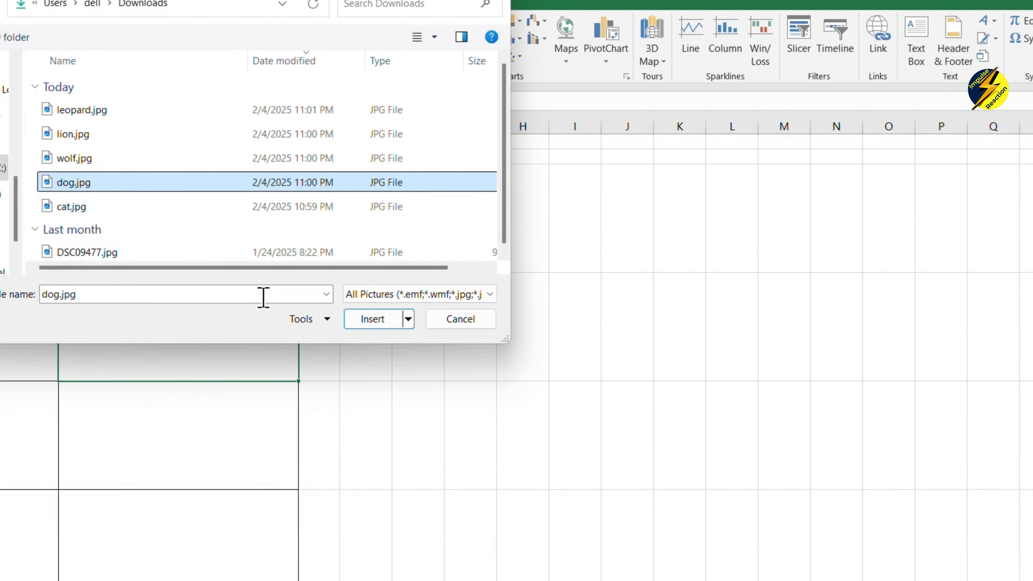
click(374, 319)
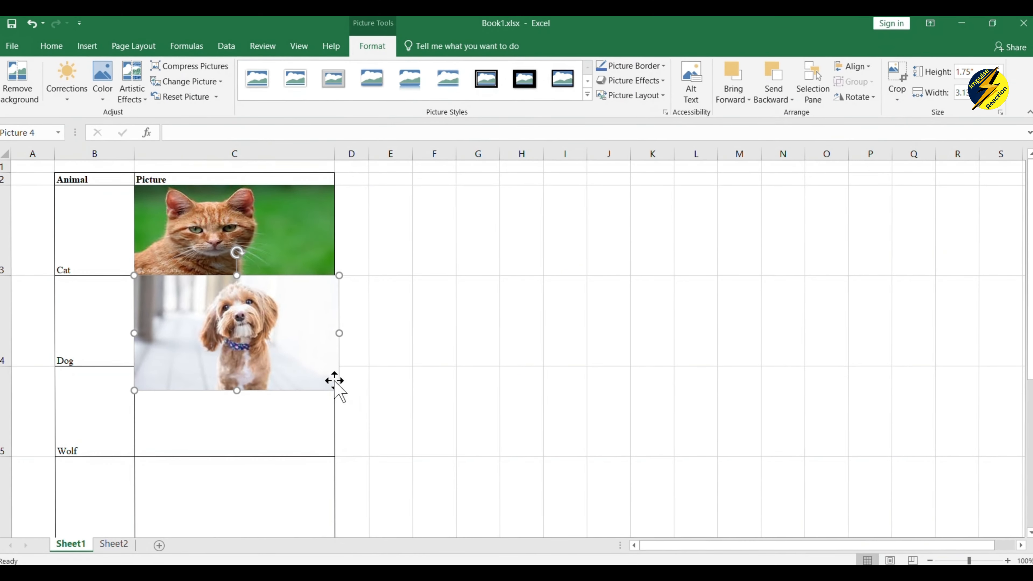
Resize the dog photo with its corner and edge handles to fill cell C4.
drag(337, 392, 298, 338)
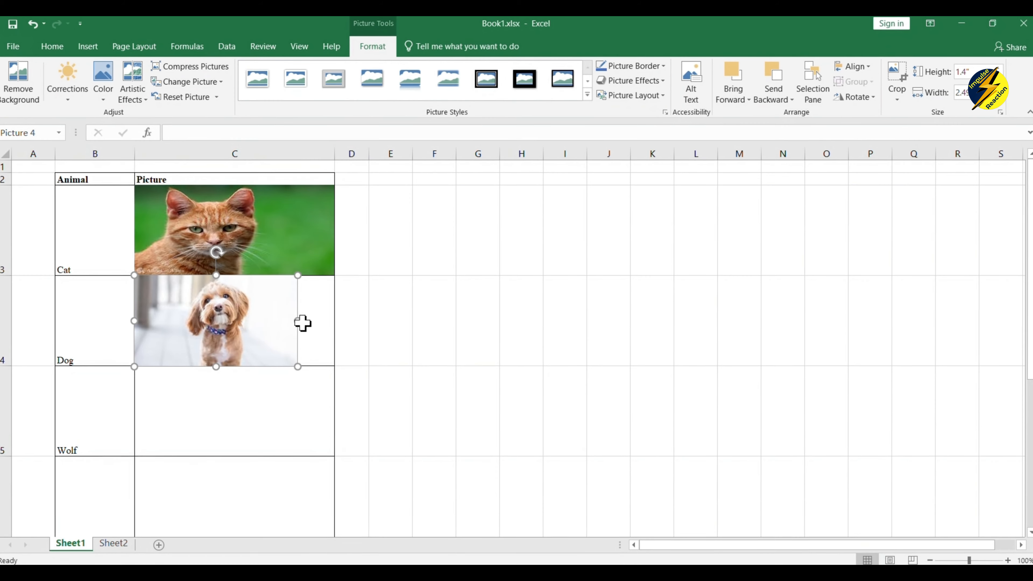
click(302, 323)
click(274, 313)
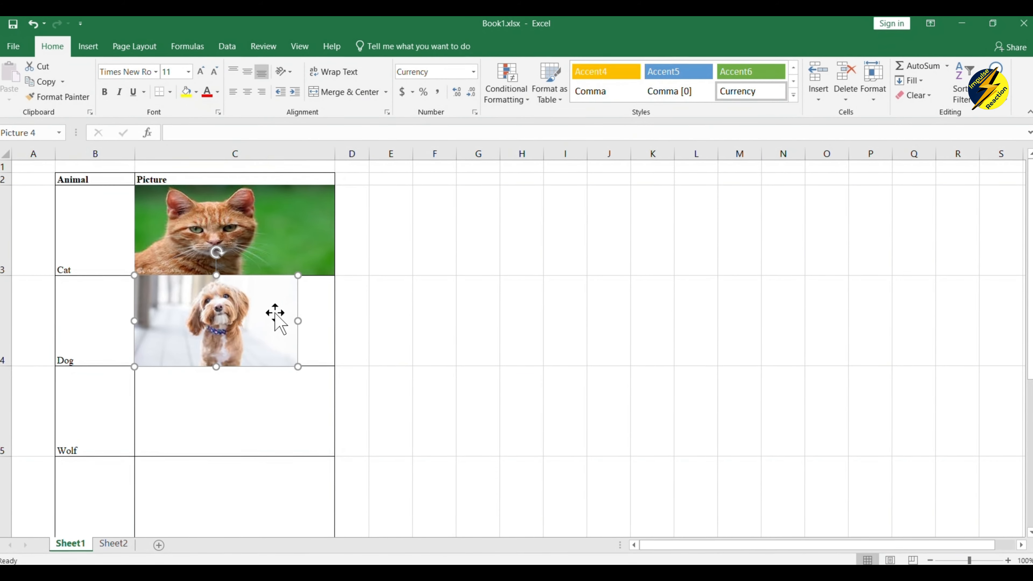
drag(300, 319, 332, 326)
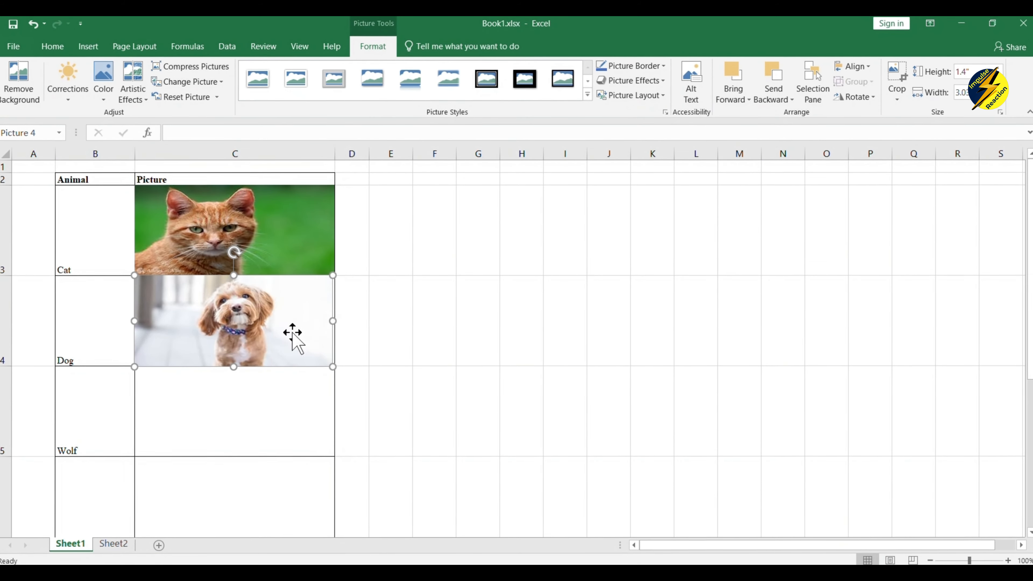
click(424, 326)
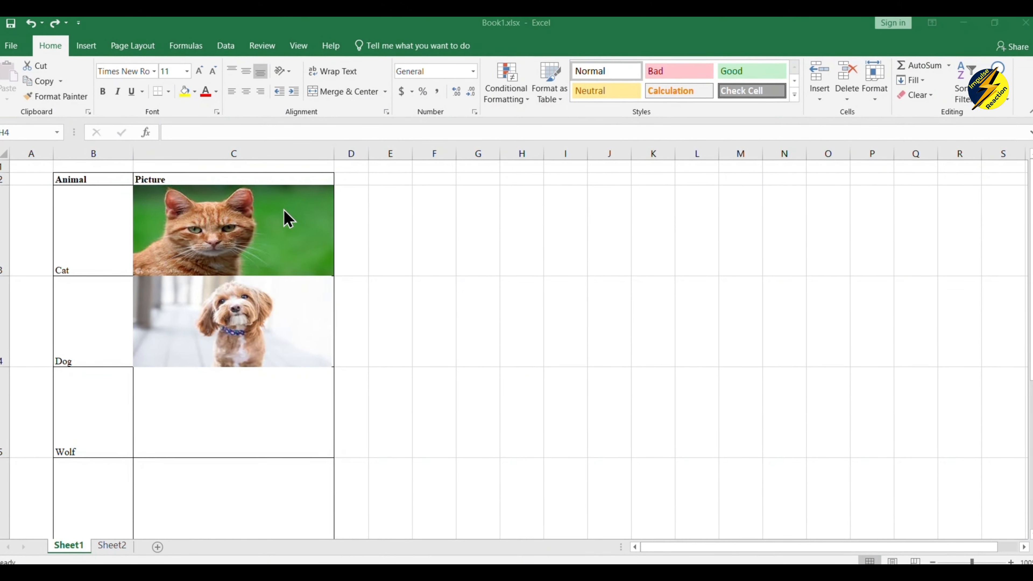
Give the cat photo a preset shadow with transparency raised to 30% in Format Picture.
click(237, 244)
right_click(284, 232)
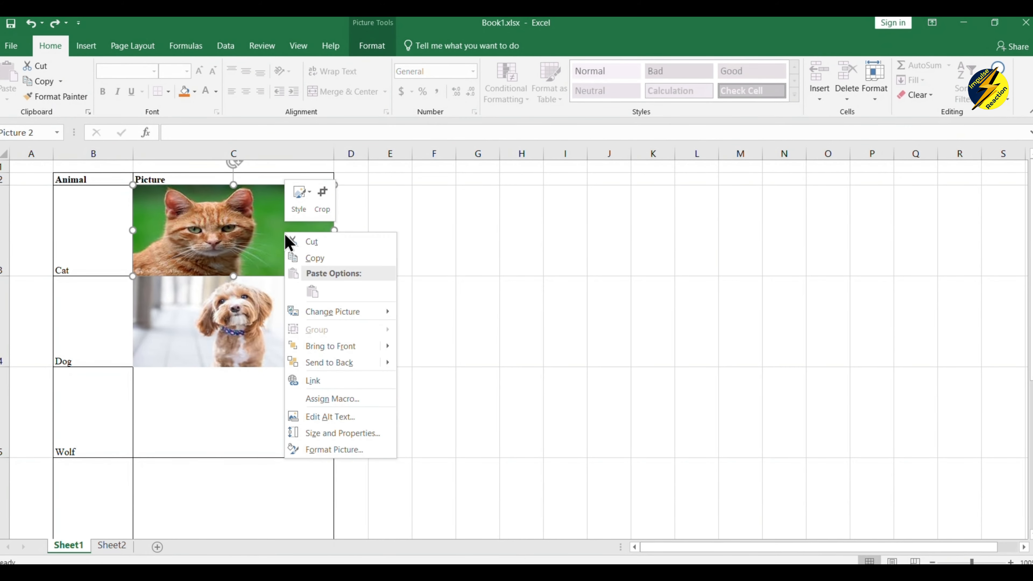
click(358, 449)
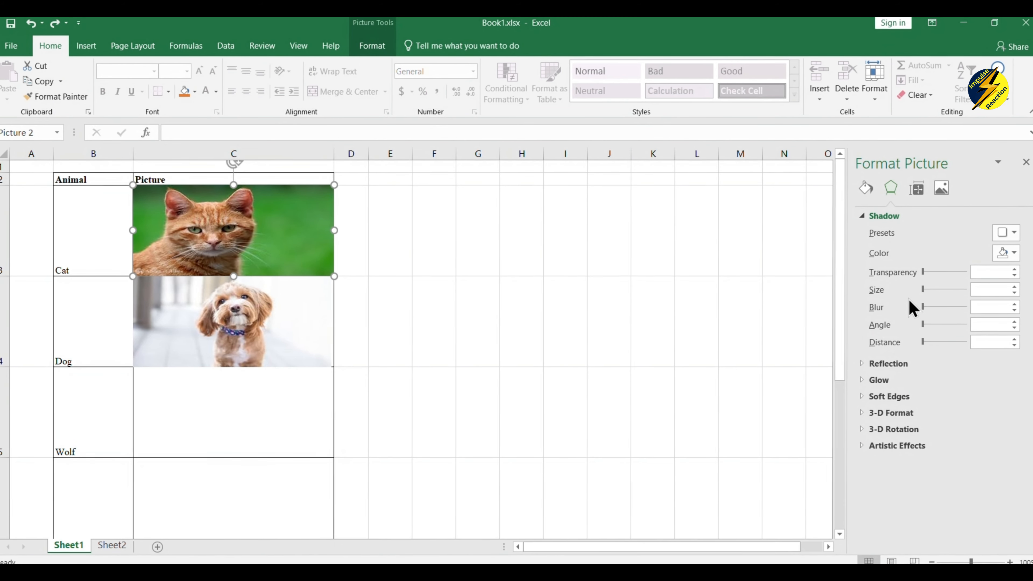
click(867, 186)
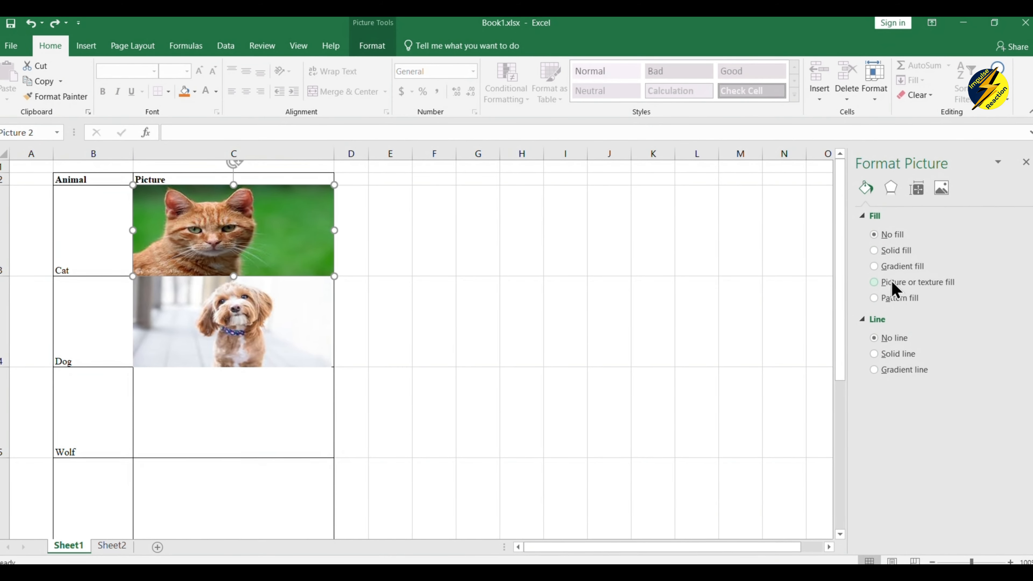
click(890, 192)
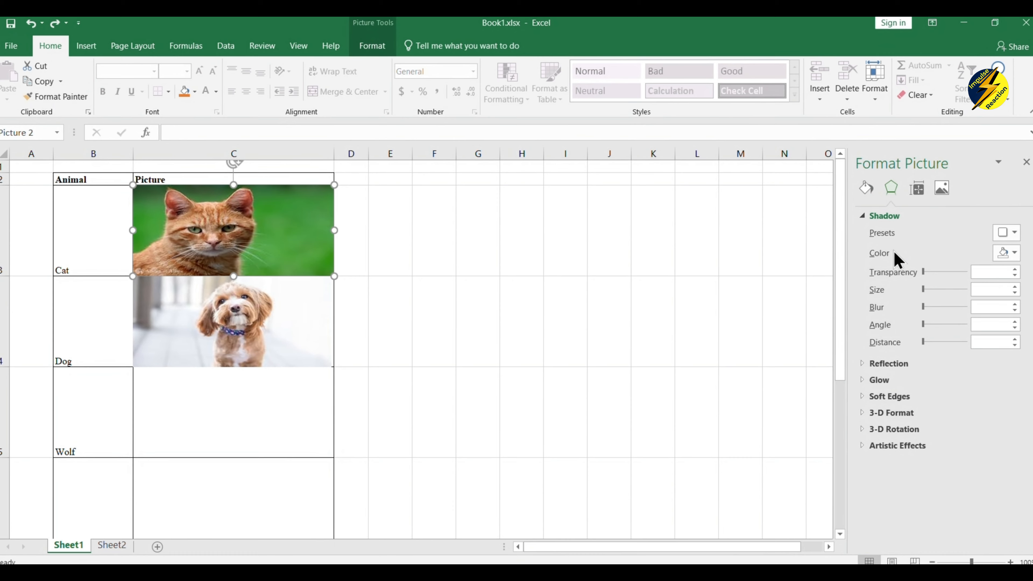
click(929, 272)
click(939, 270)
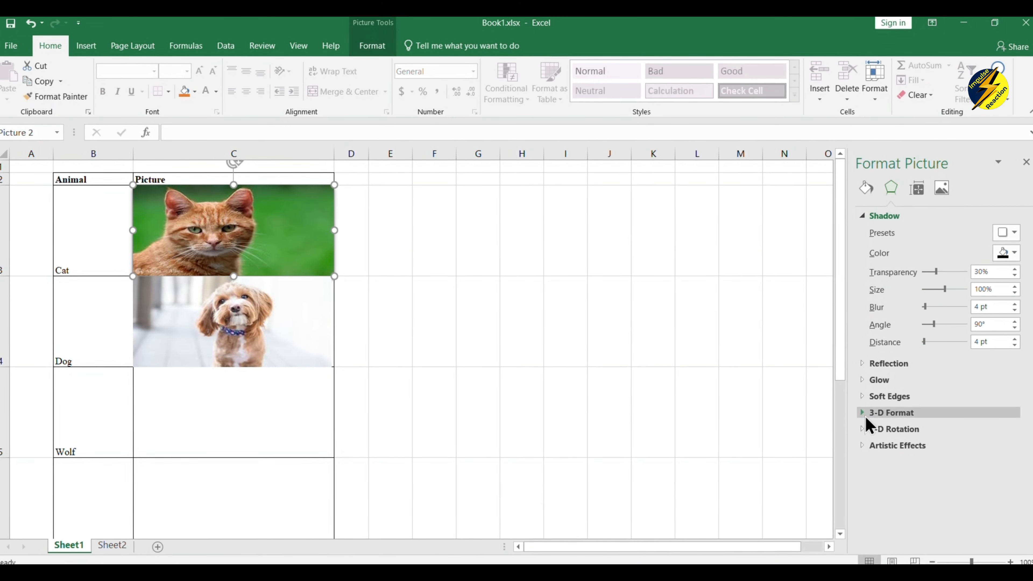
Set the cat photo's height to 1.38" and stretch it to 3.04" wide to fill its cell.
click(917, 190)
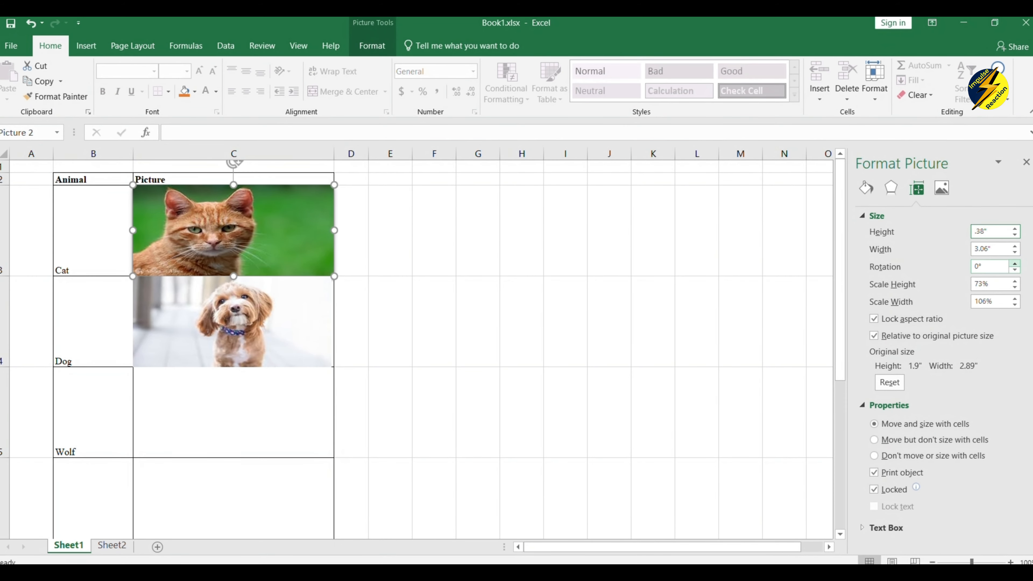
key(Return)
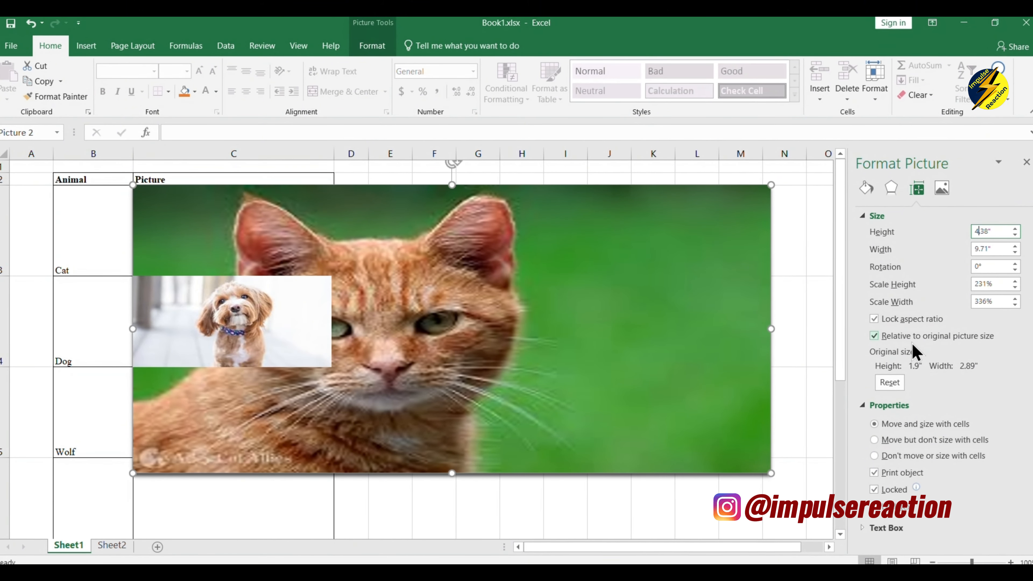
key(Return)
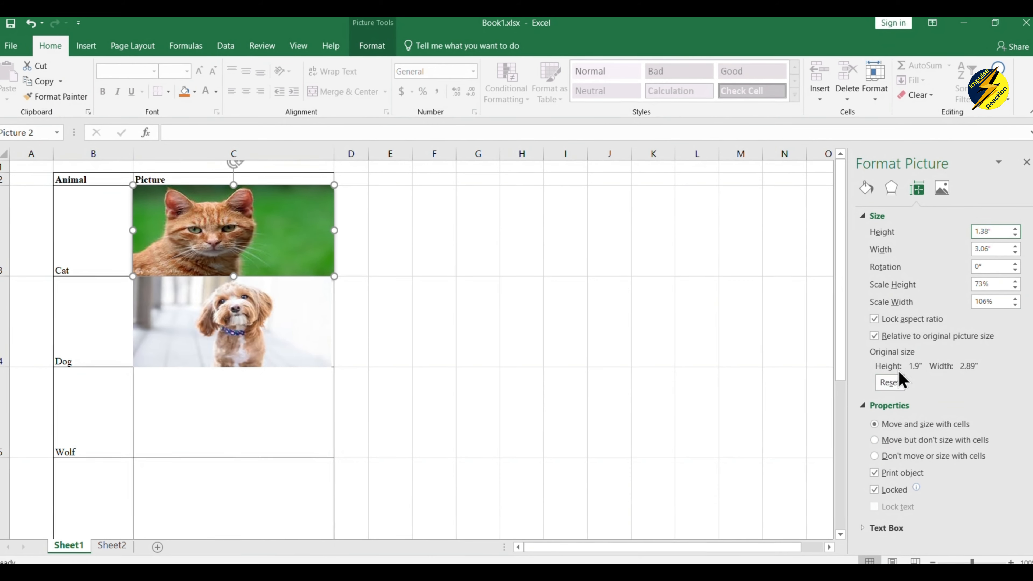
click(888, 382)
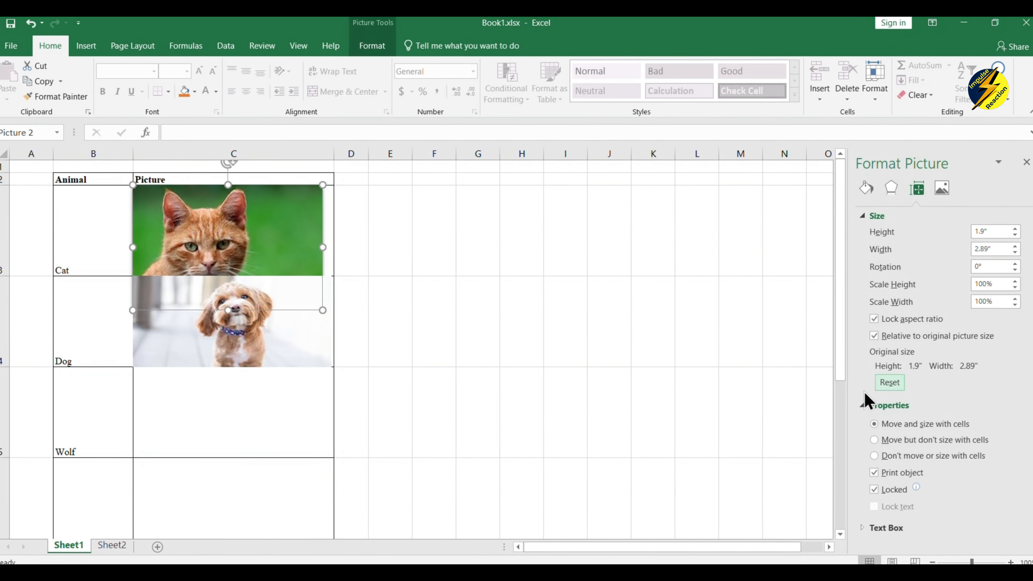
click(989, 231)
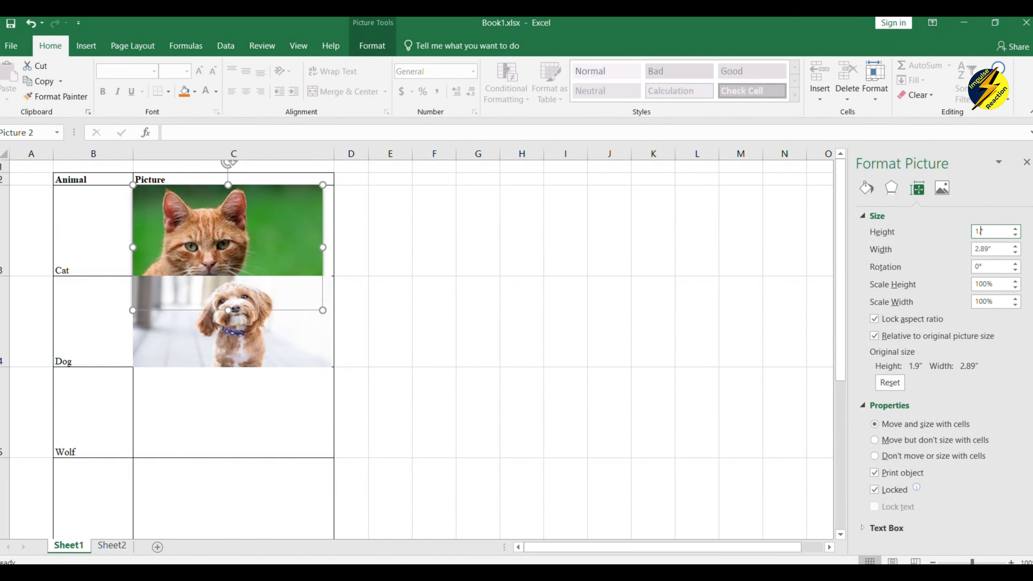
text(1.38)
key(Return)
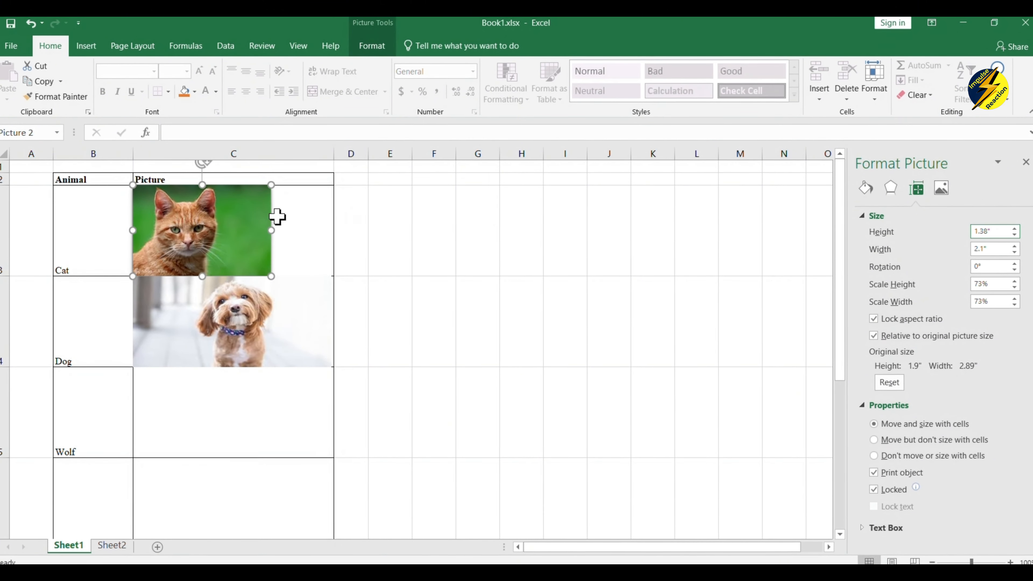
drag(271, 230, 333, 240)
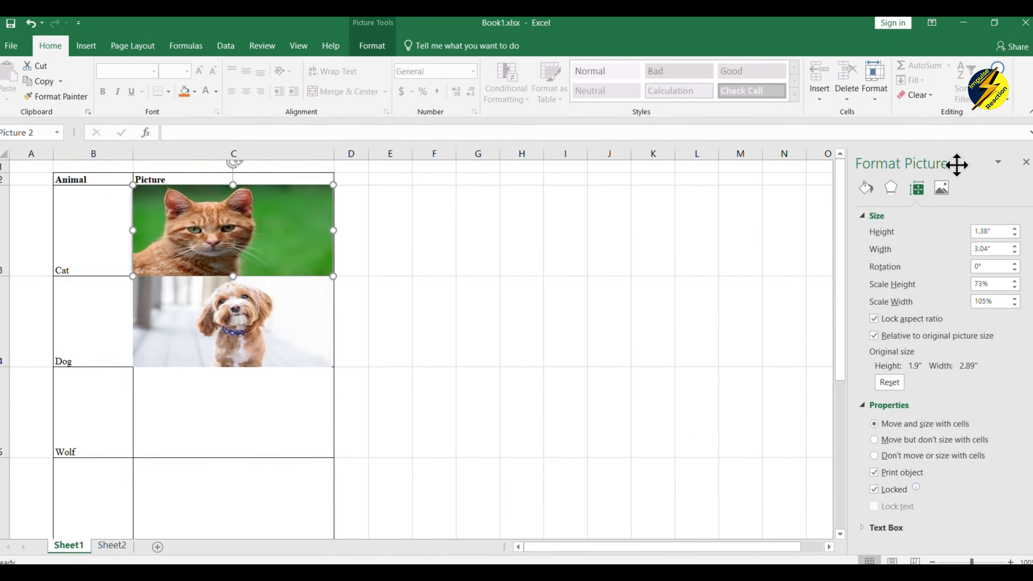
click(943, 194)
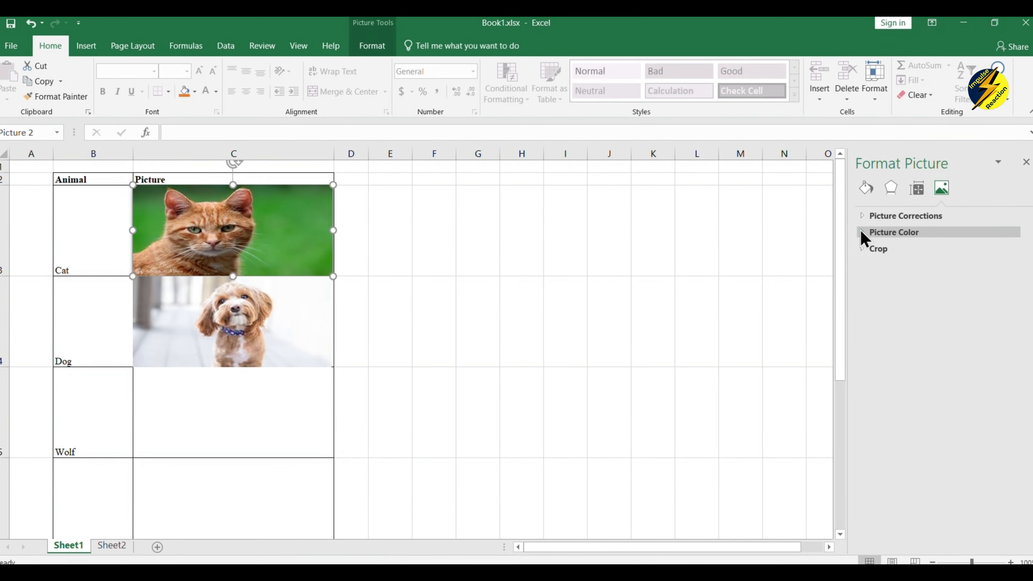
Set the cat photo's colour temperature to 7,051 and saturation to 175%, then close the pane.
click(862, 249)
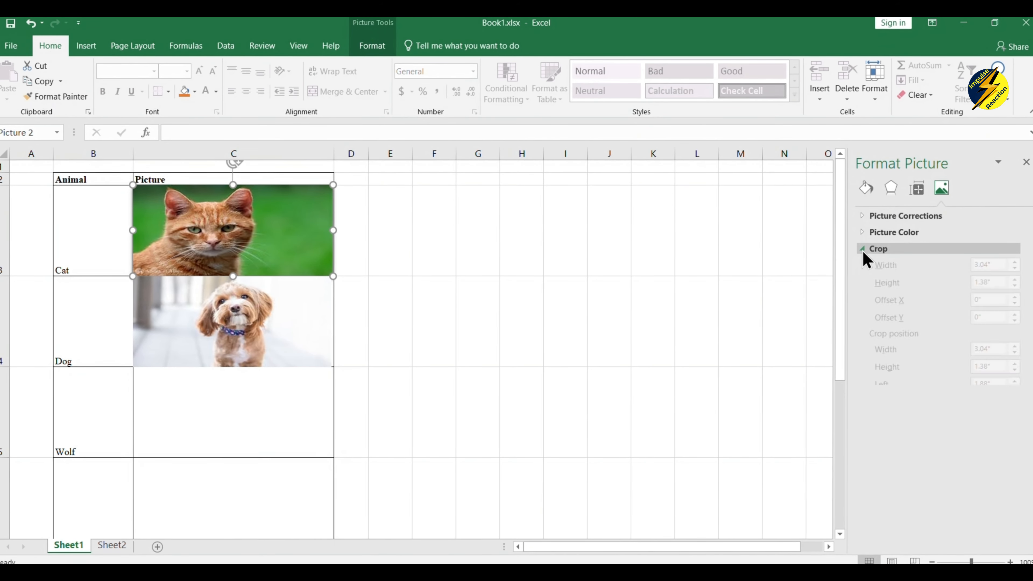
click(862, 233)
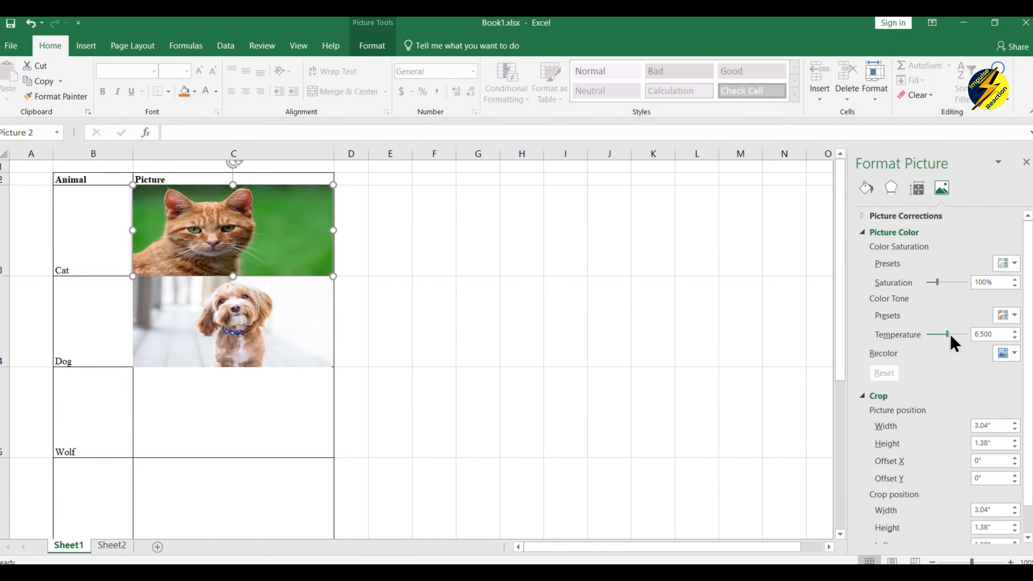
mouse_move(950, 336)
mouse_down()
mouse_move(912, 334)
mouse_move(949, 335)
mouse_up()
mouse_move(937, 283)
mouse_down()
mouse_move(968, 277)
mouse_move(920, 288)
mouse_move(968, 279)
mouse_move(944, 292)
mouse_up()
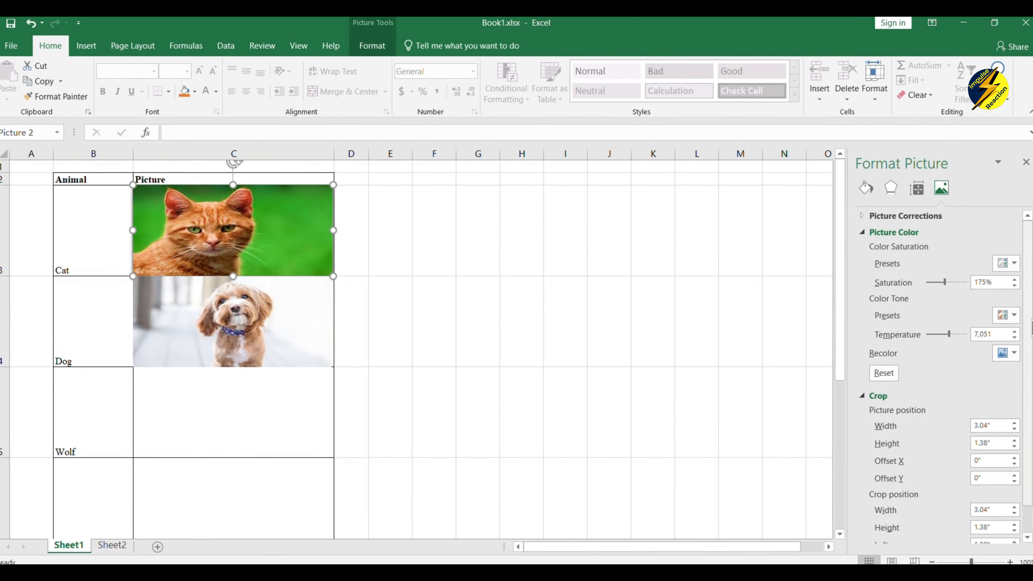
scroll(935, 366, down, 1)
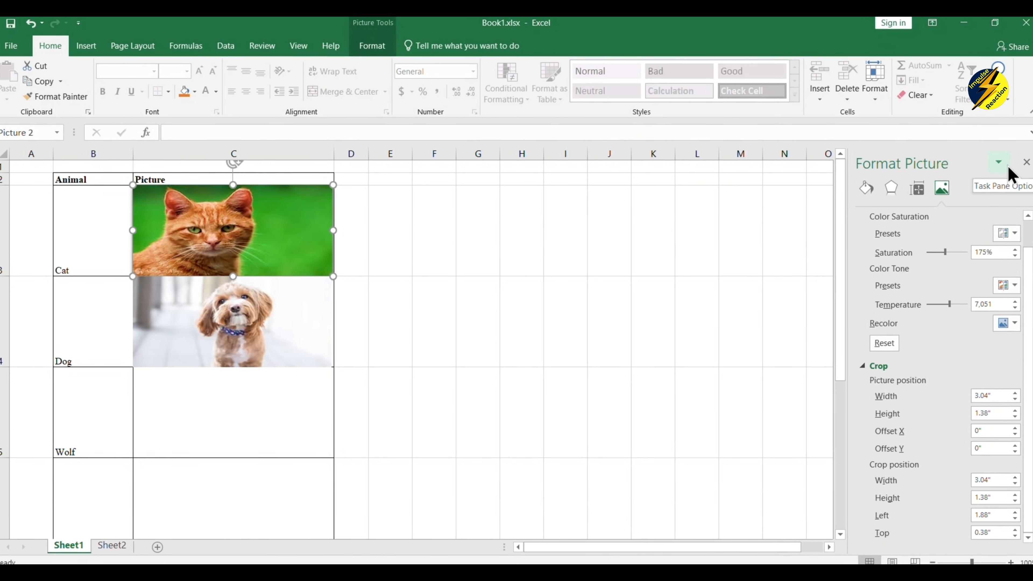
click(1025, 163)
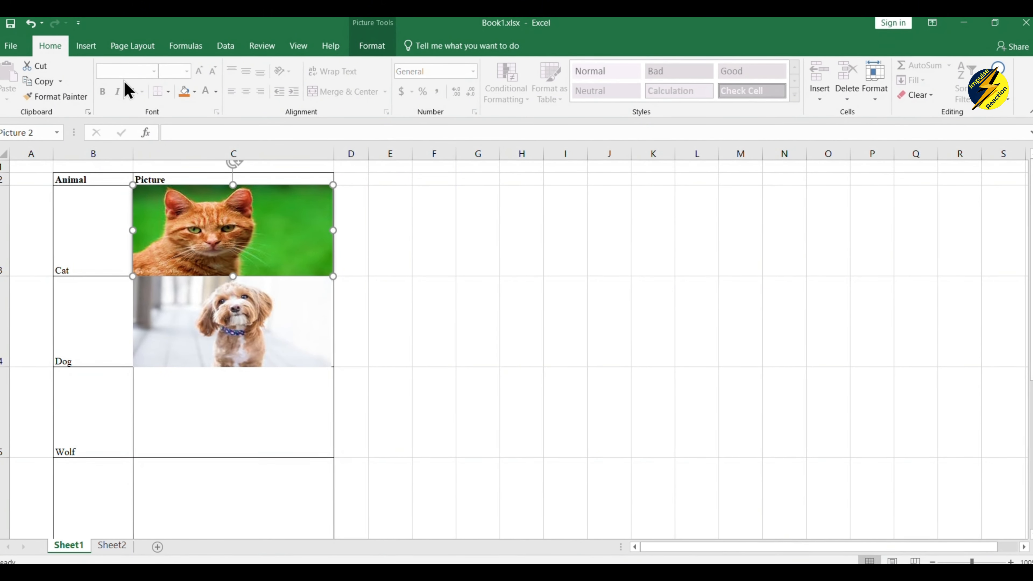
Link the dog picture to the Desktop file Olympic Athletes.xlsx.
click(249, 328)
right_click(249, 331)
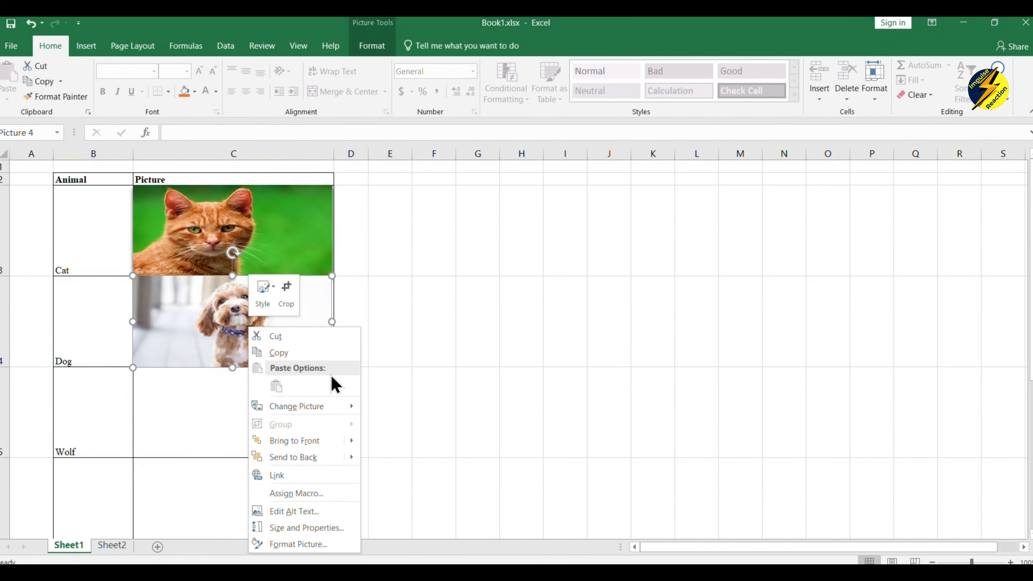
click(278, 476)
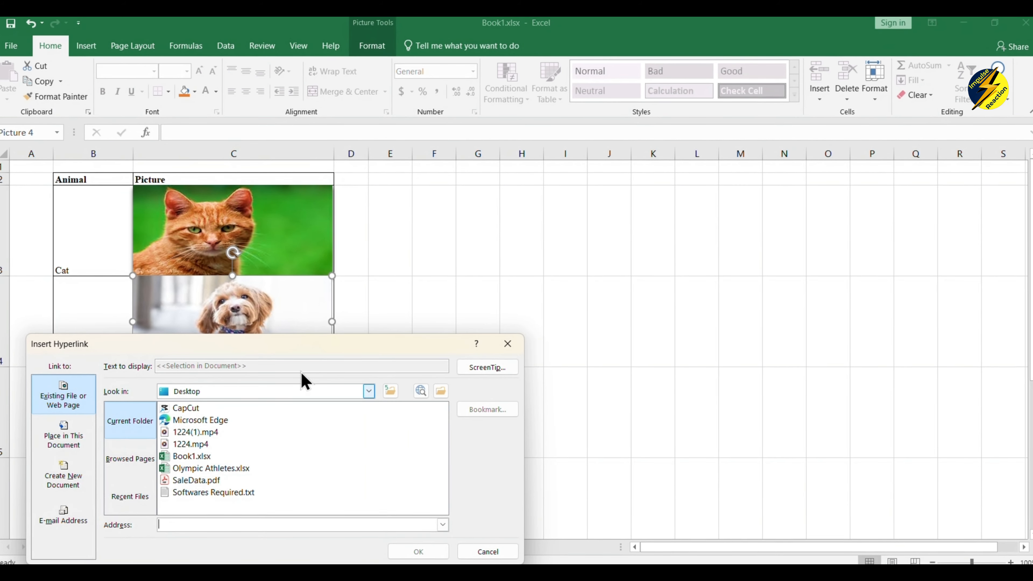
drag(301, 346, 577, 194)
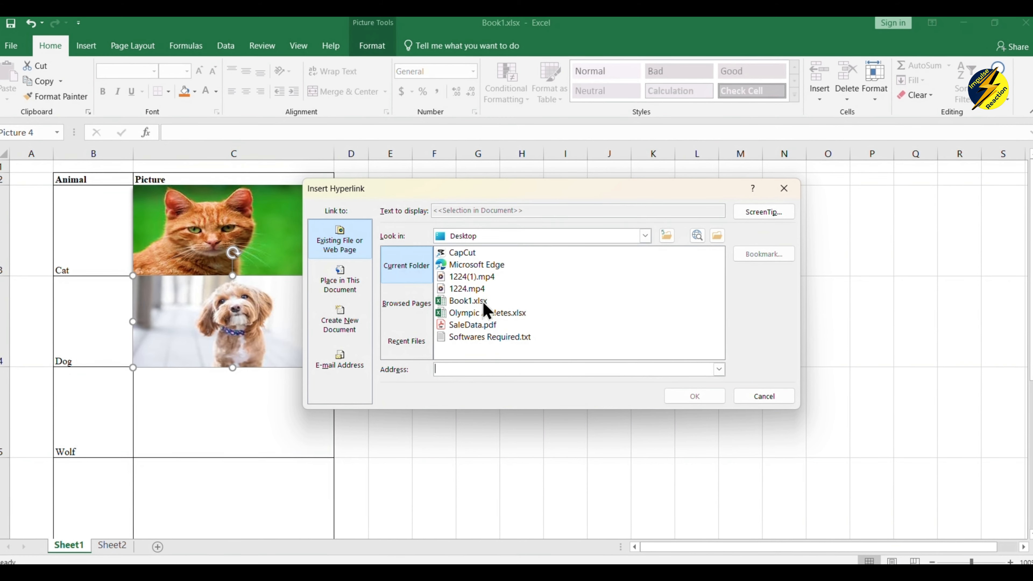
click(478, 314)
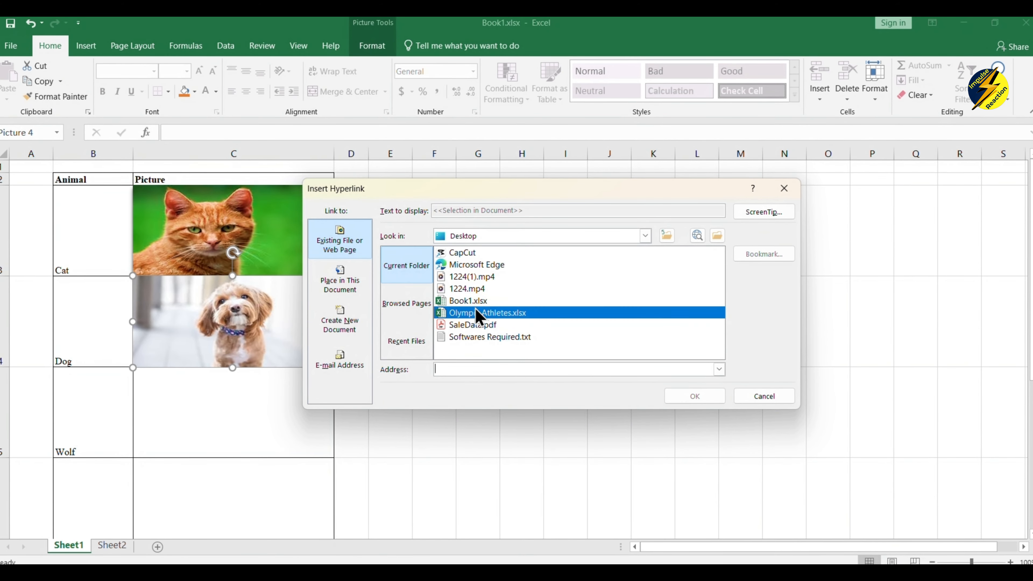
click(695, 397)
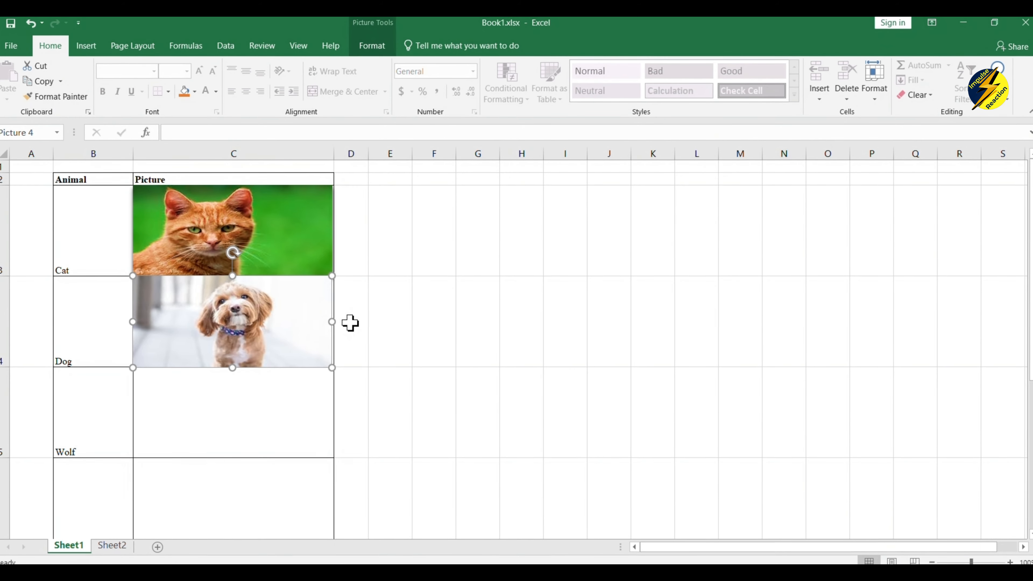
click(269, 230)
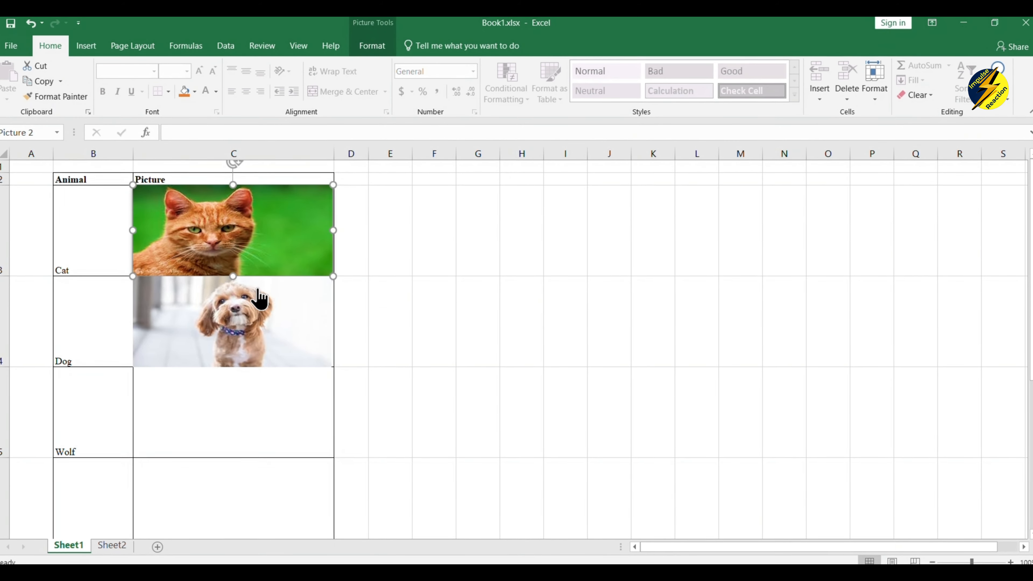
Open Olympic Athletes.xlsx via the dog picture's link, browse its sheets, and switch back to Book1.
click(254, 312)
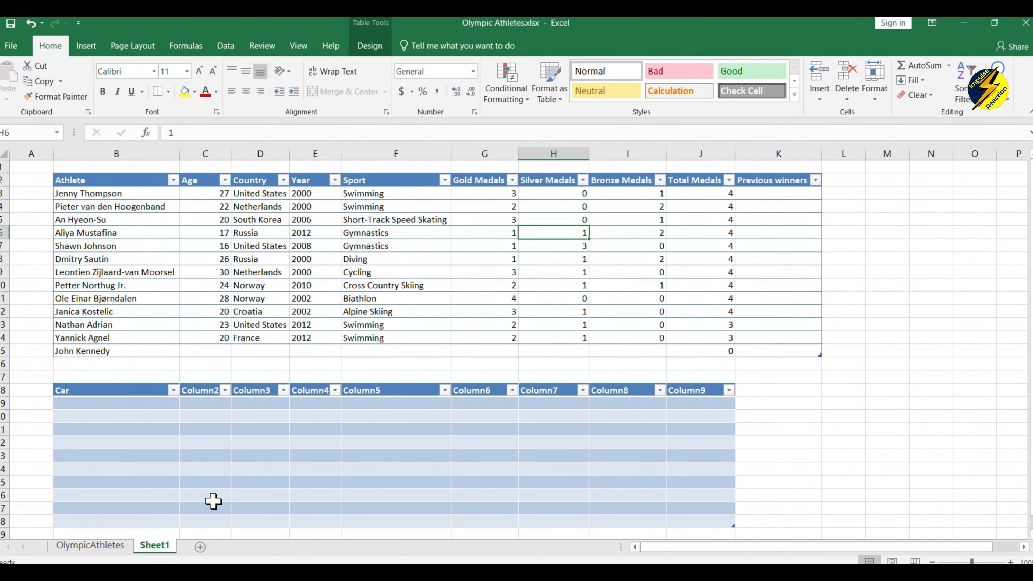
click(122, 549)
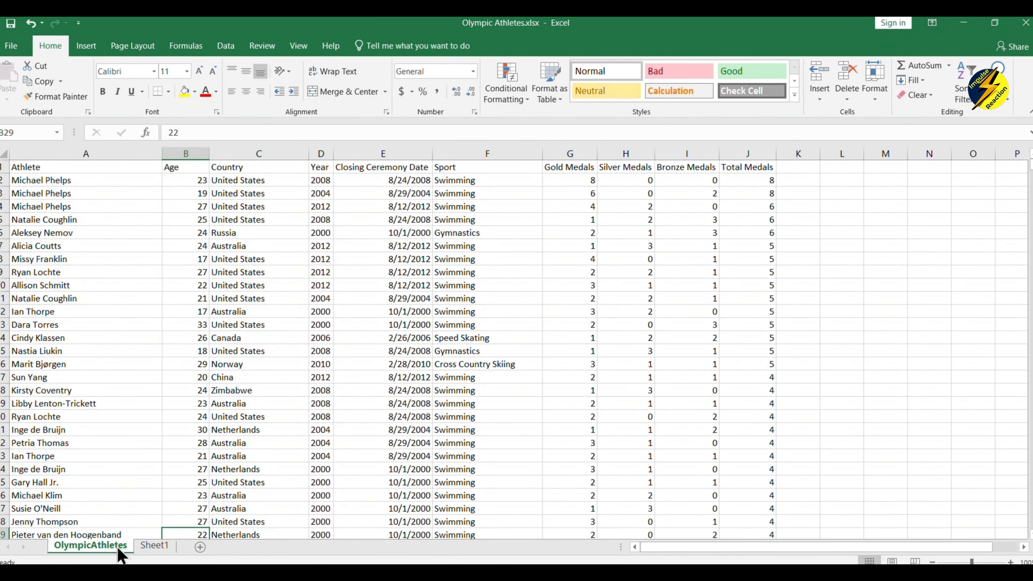
click(147, 546)
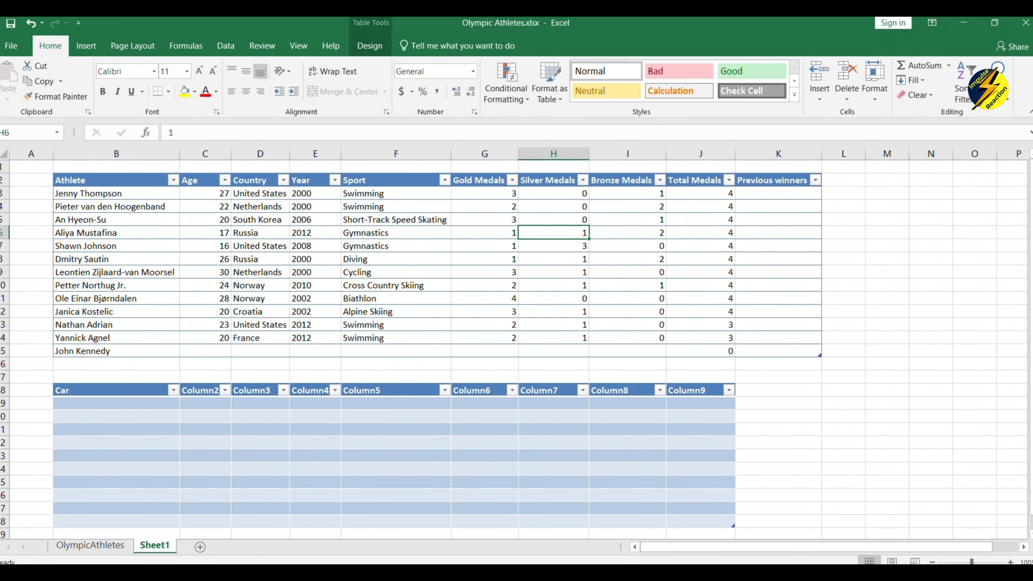
click(698, 539)
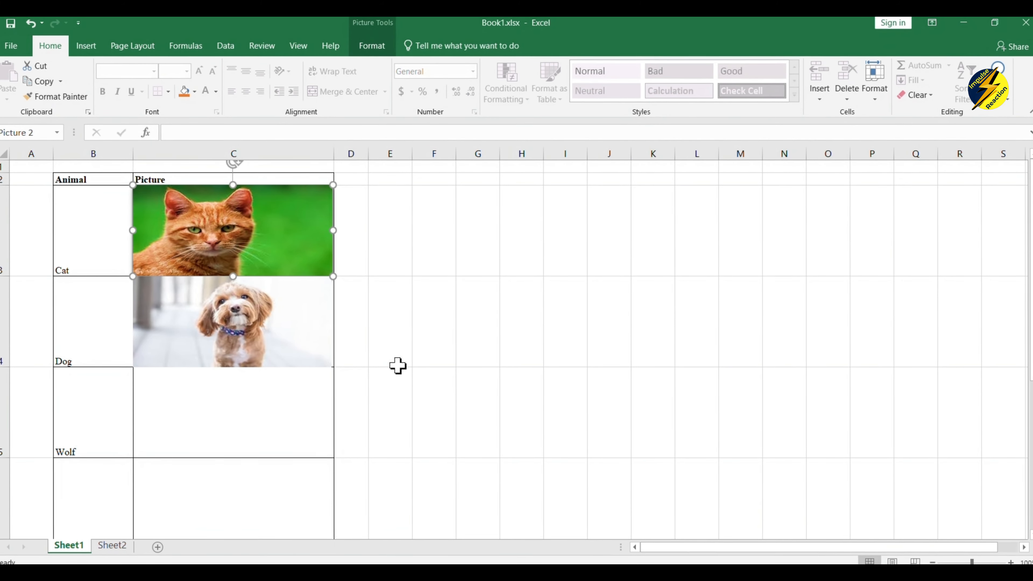
mouse_move(248, 332)
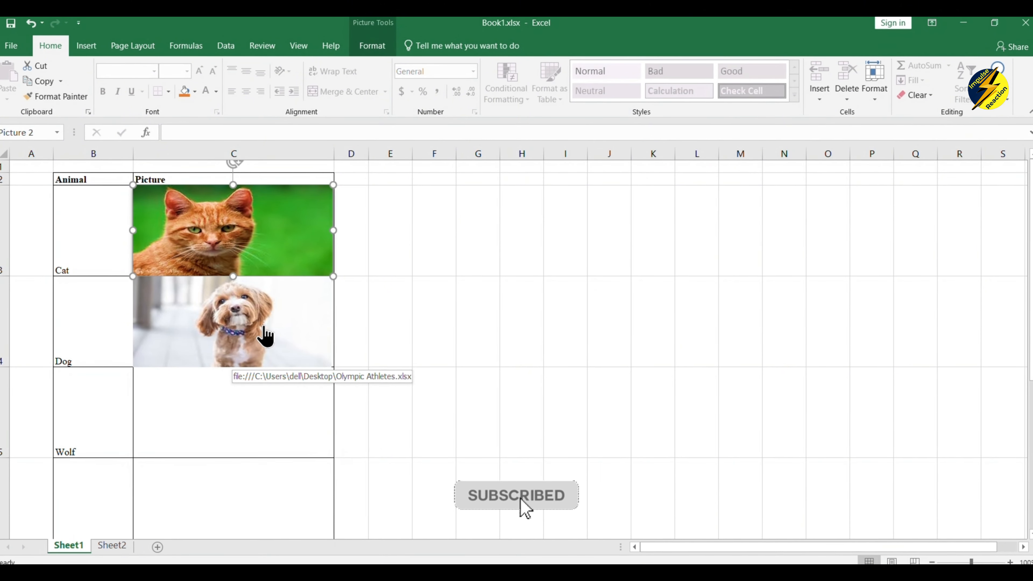
right_click(259, 212)
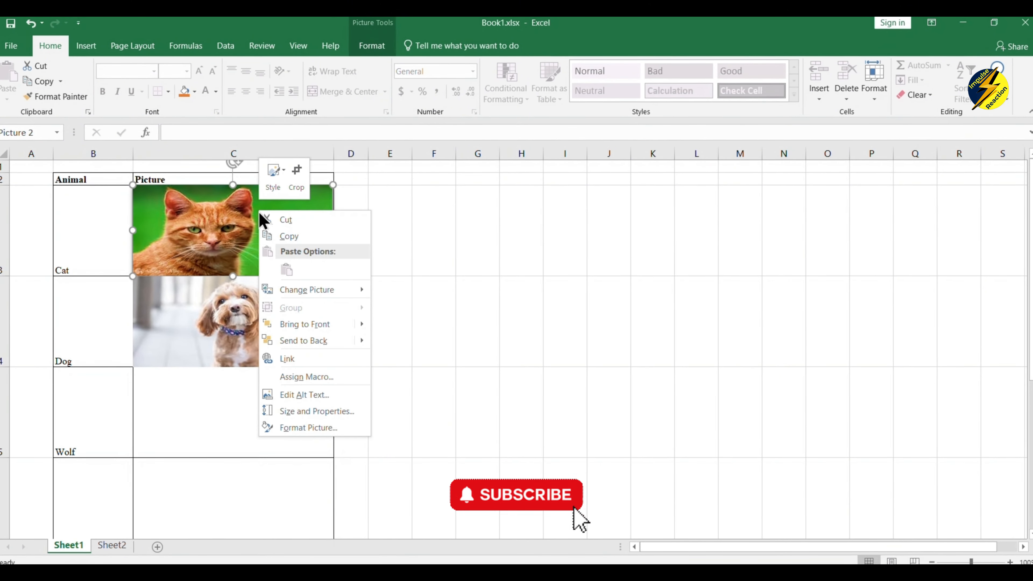
click(308, 362)
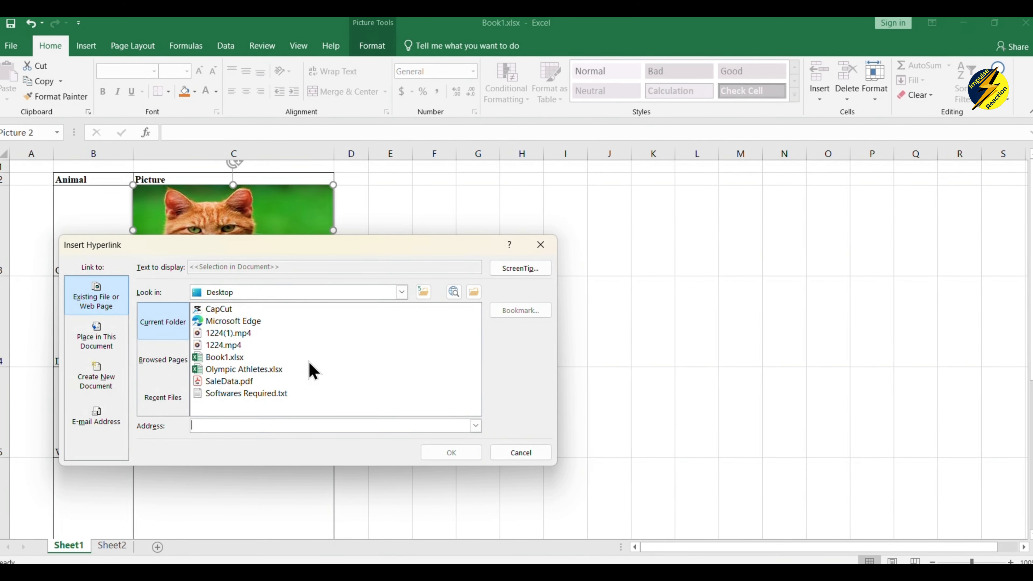
drag(306, 244, 553, 196)
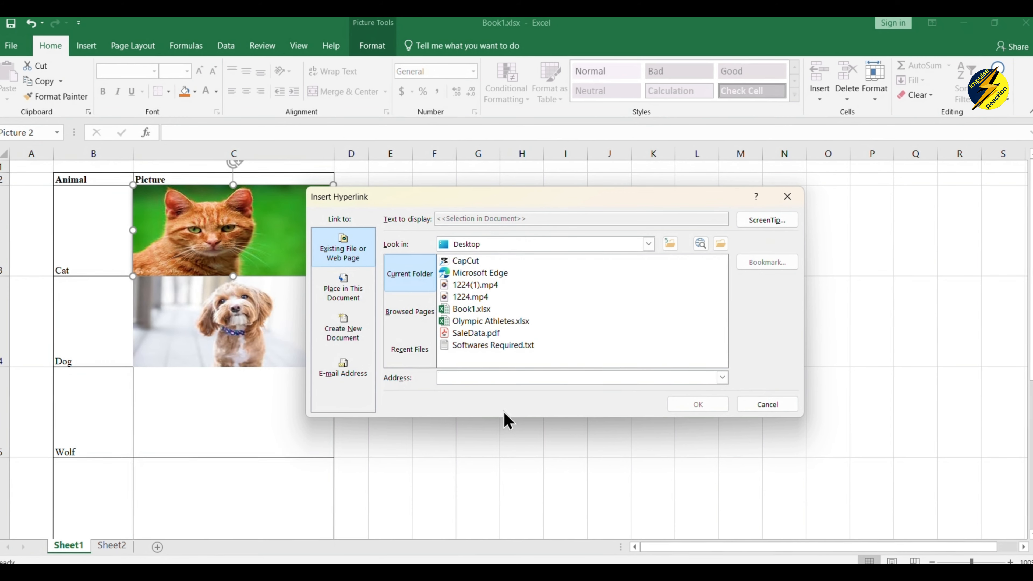
text(www.)
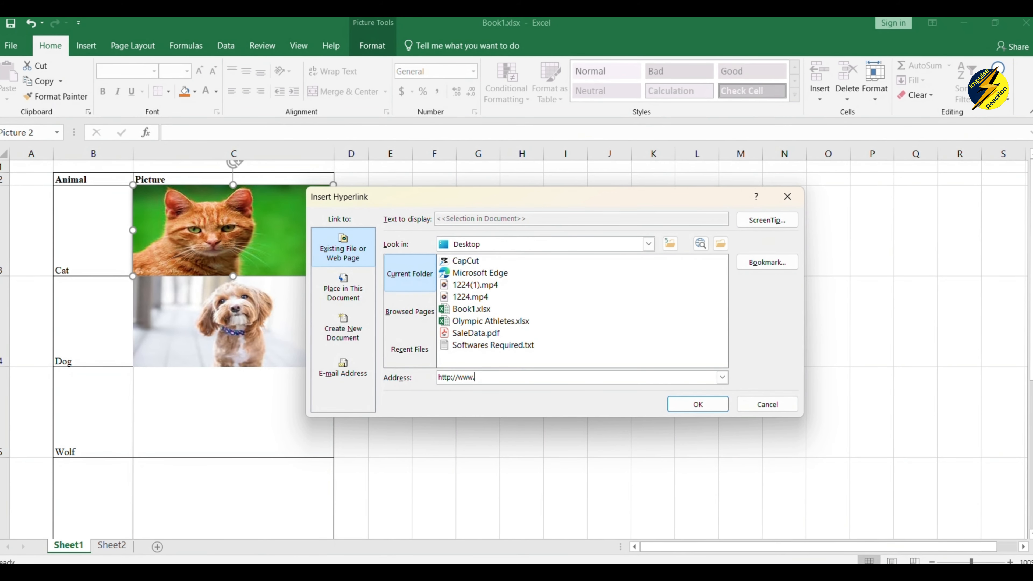
text(google)
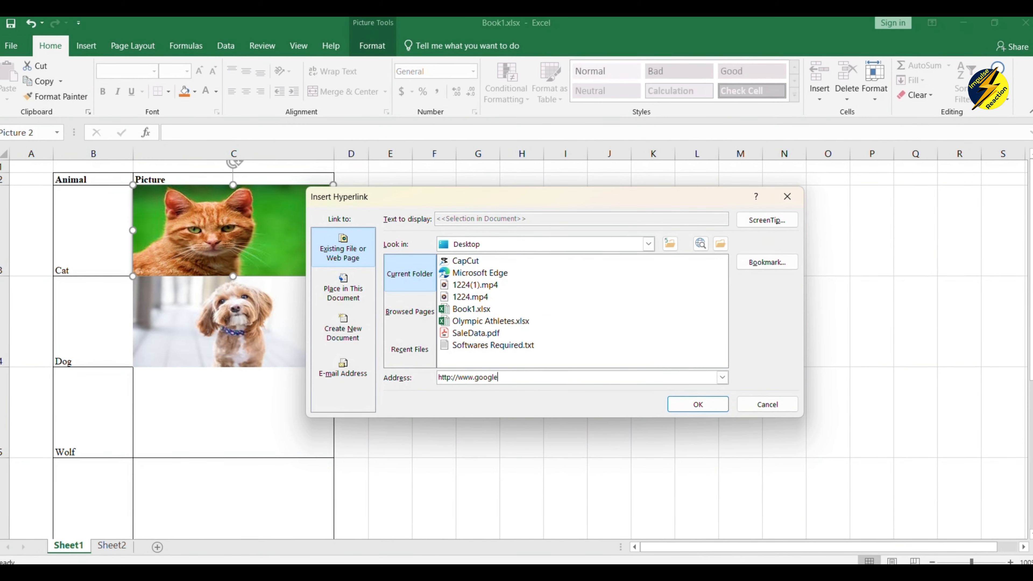
key(BackSpace)
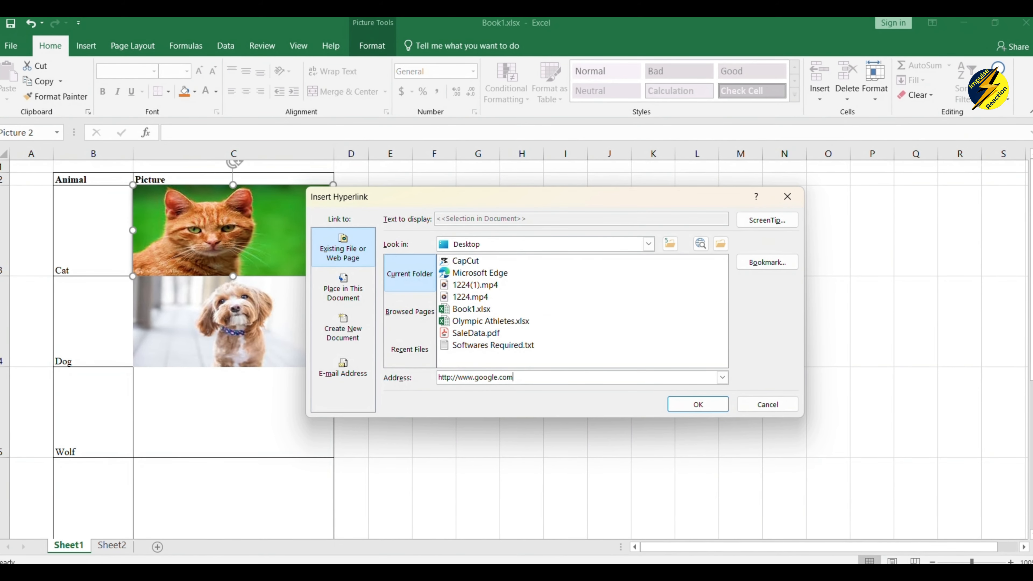
click(696, 405)
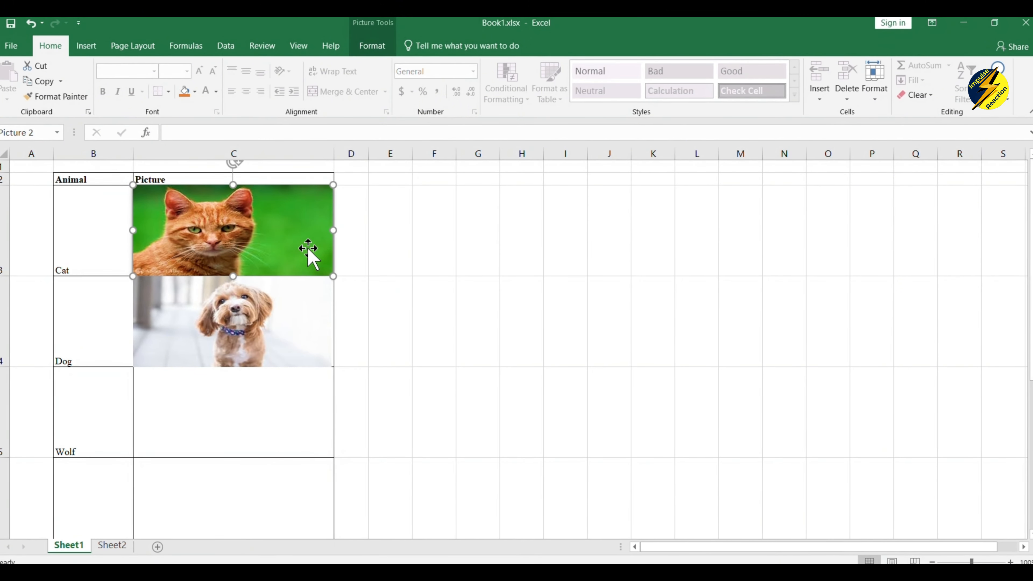
Follow the cat picture's link to open the Google home page.
click(381, 339)
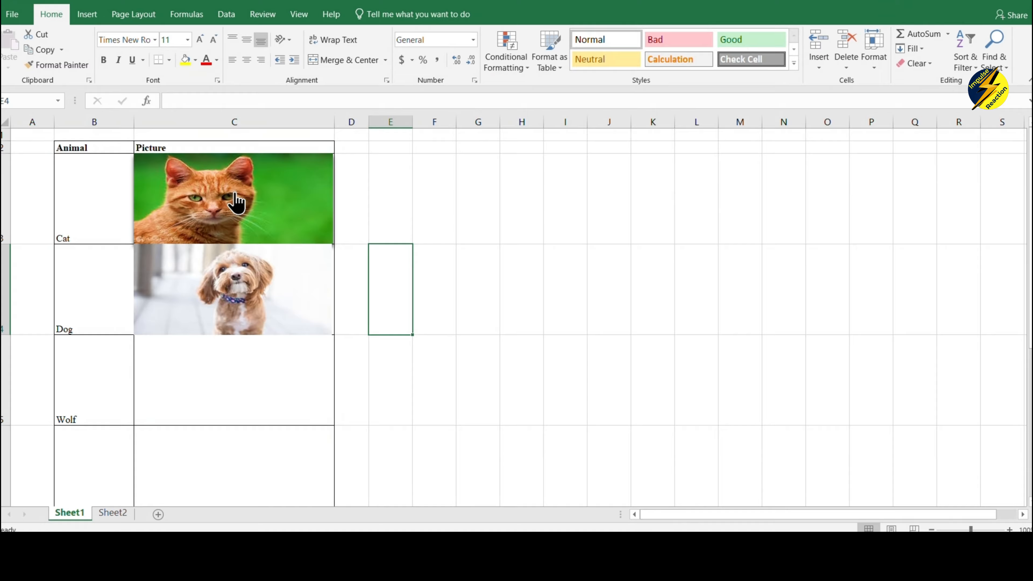
click(236, 202)
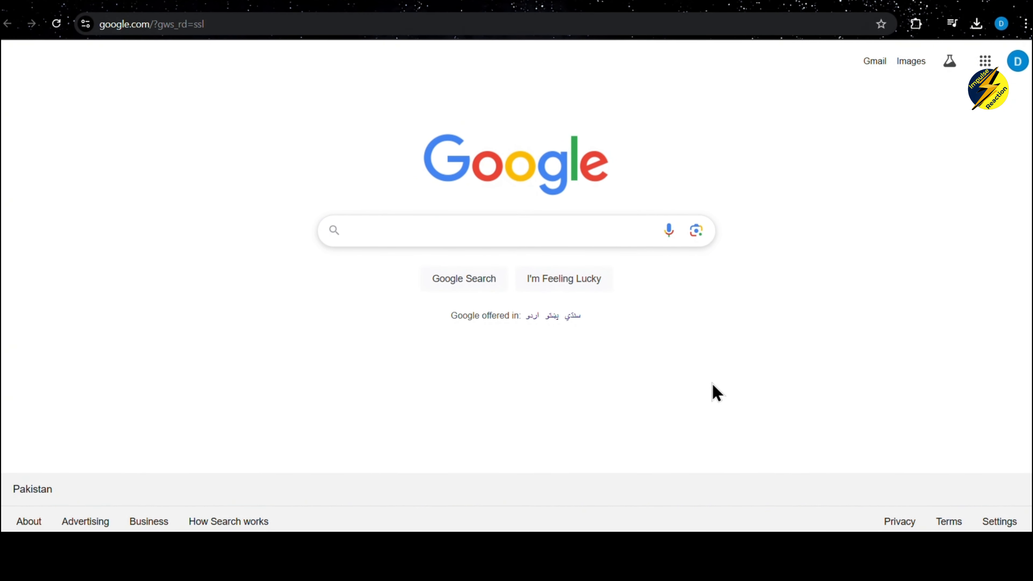
Back in Book1, insert the wolf.jpg photo at the Wolf row's Picture cell C5.
mouse_move(743, 550)
click(668, 464)
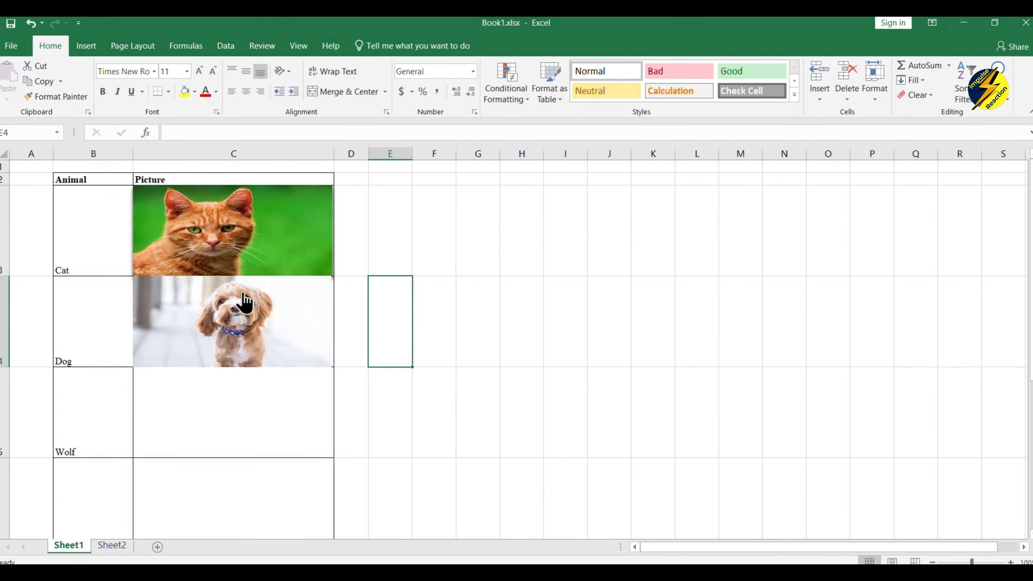
mouse_move(248, 224)
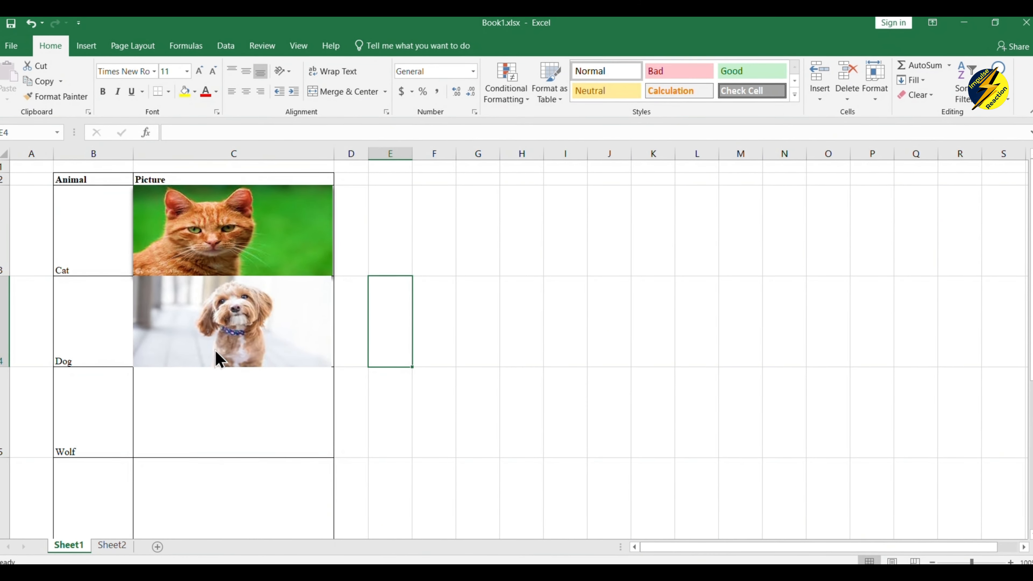
click(200, 454)
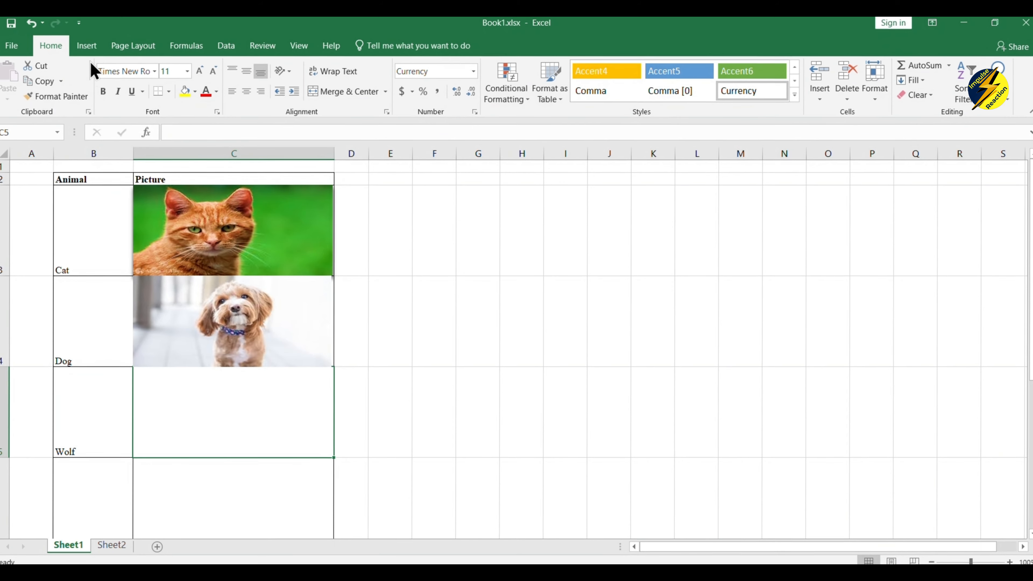
click(87, 46)
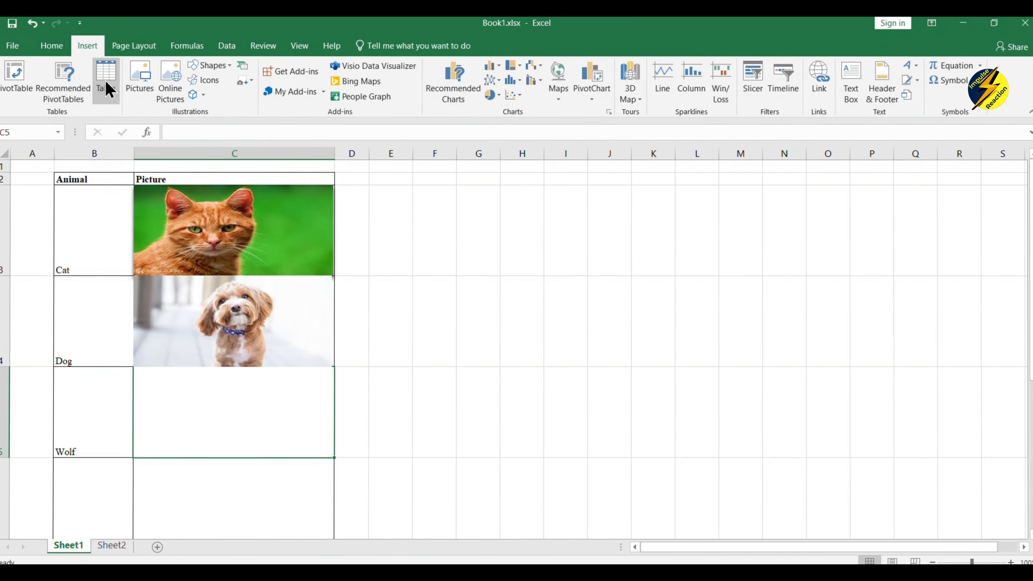
click(131, 81)
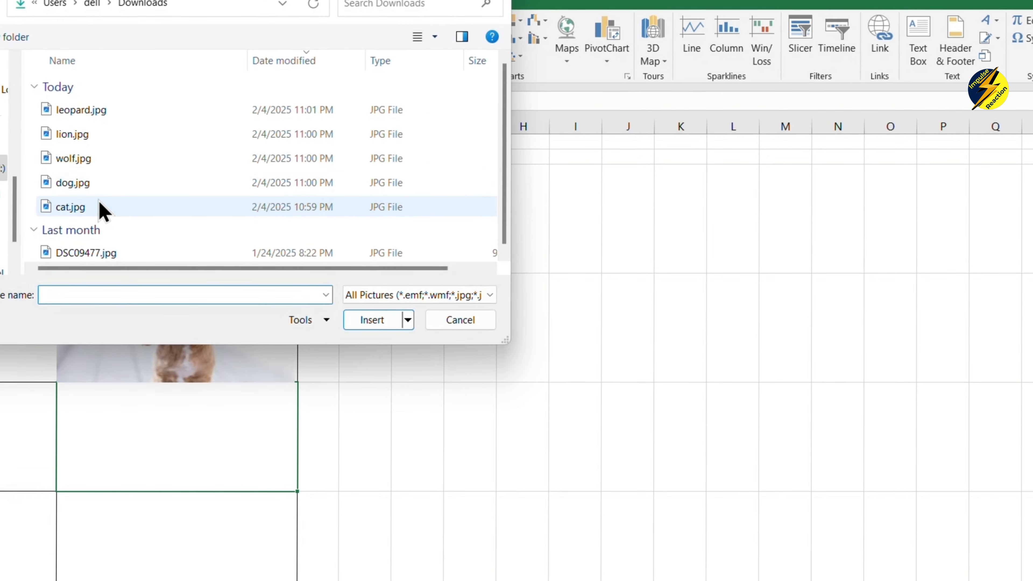
click(95, 159)
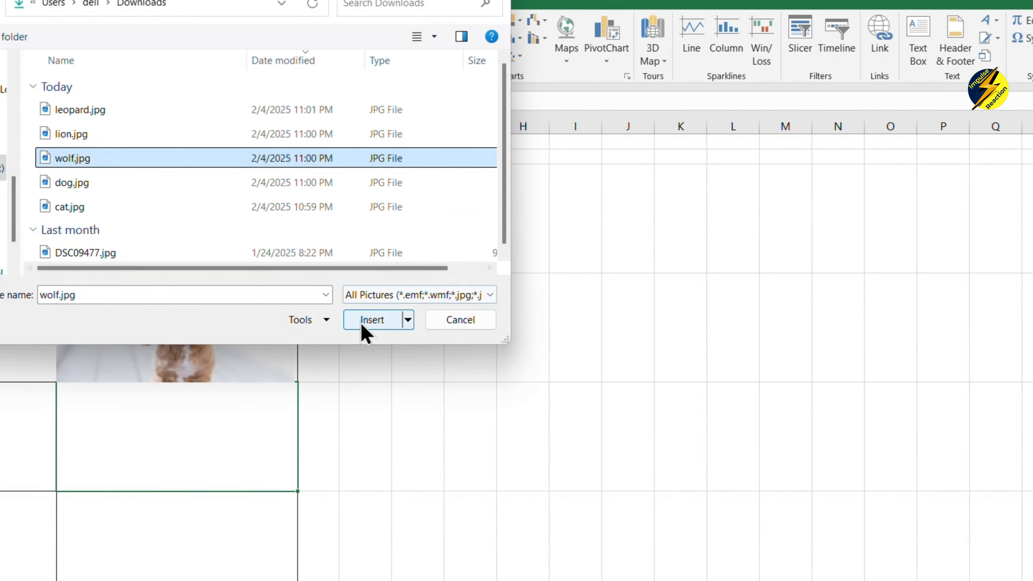
click(368, 321)
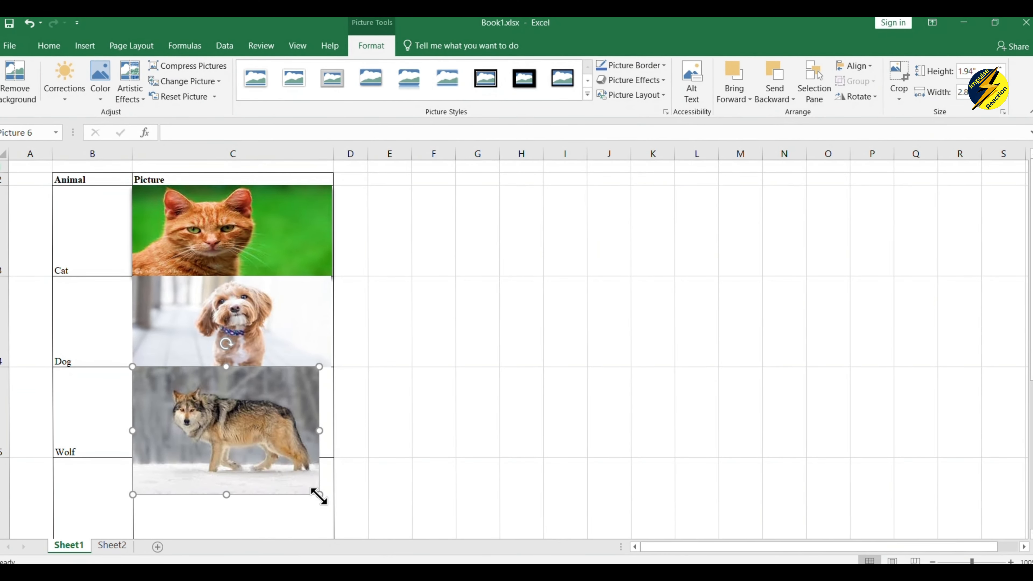
Make row 5 taller and resize the wolf picture to fill the cell.
drag(319, 495, 336, 417)
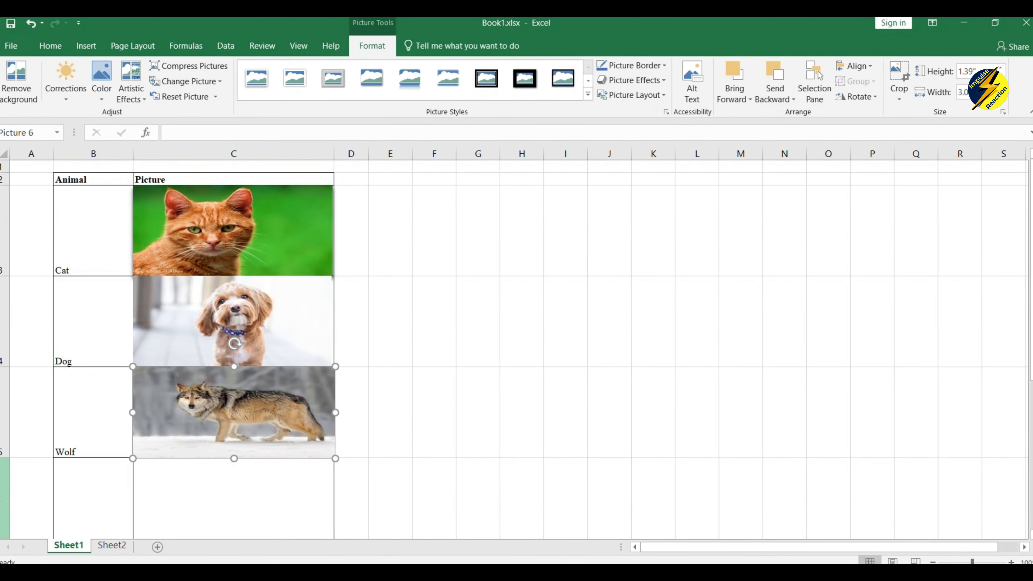
drag(4, 459, 8, 511)
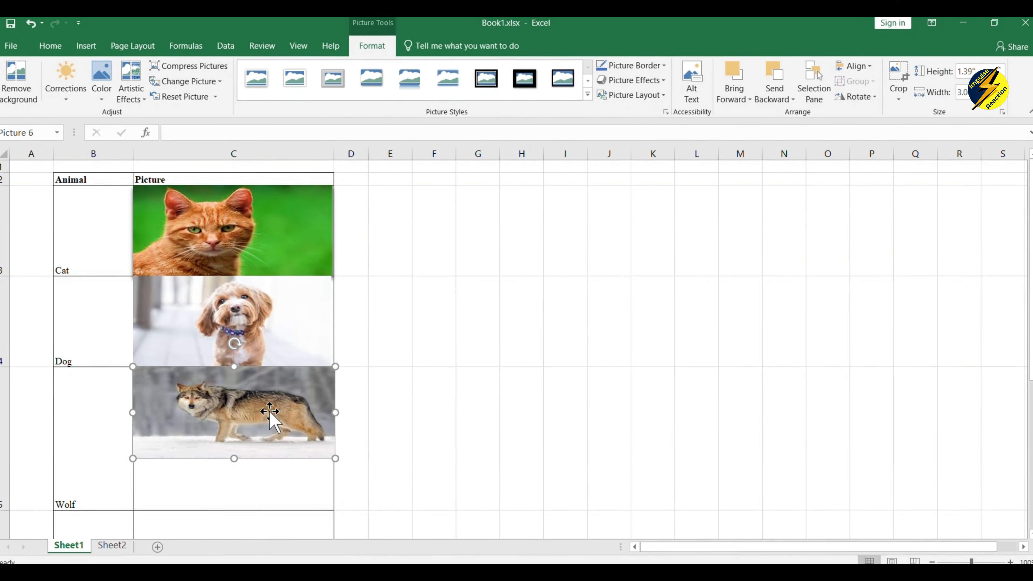
drag(234, 459, 232, 510)
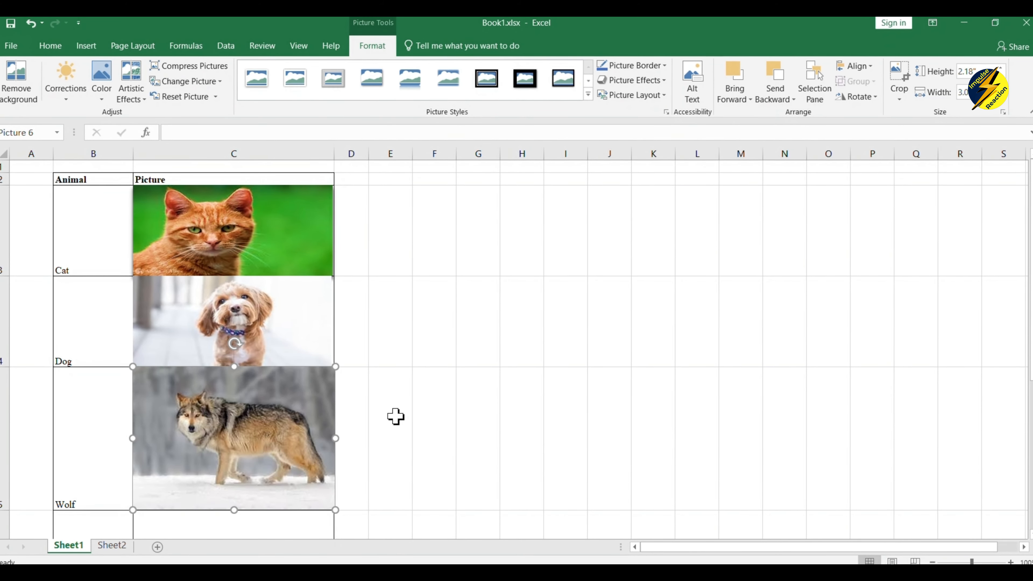
click(421, 404)
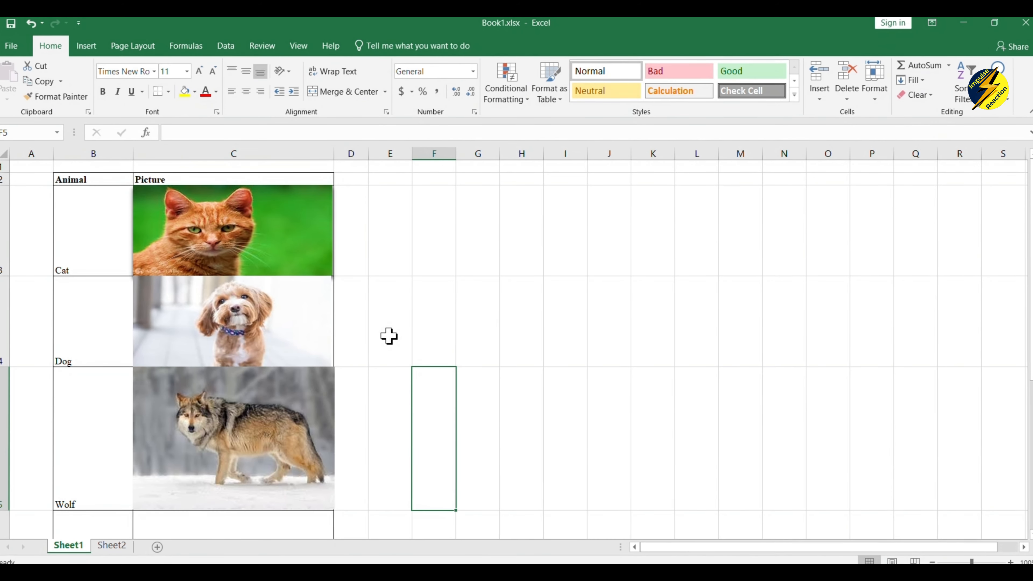
Start a hyperlink on the wolf picture and explore the place, new-document and e-mail link options.
right_click(287, 419)
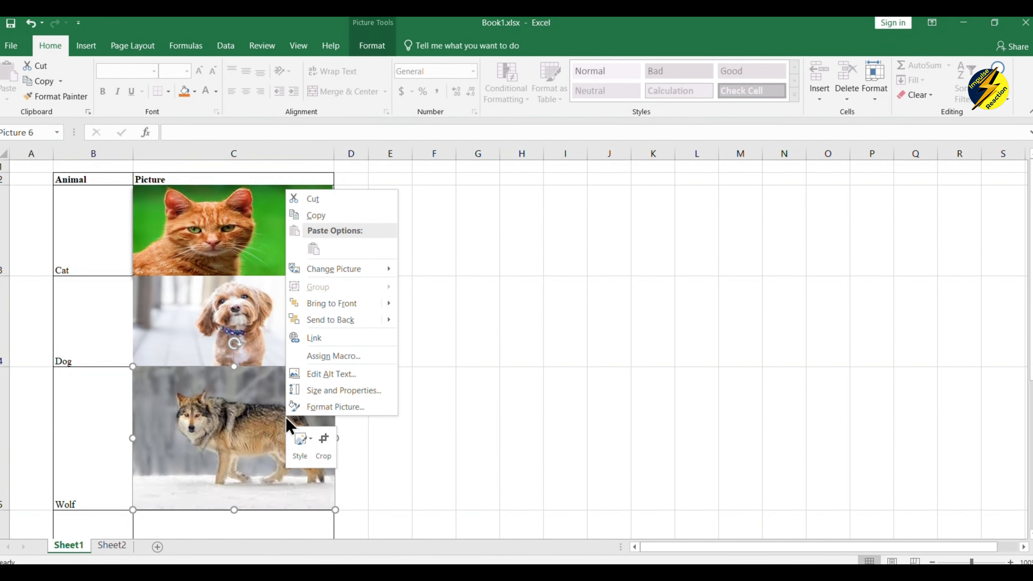
click(317, 337)
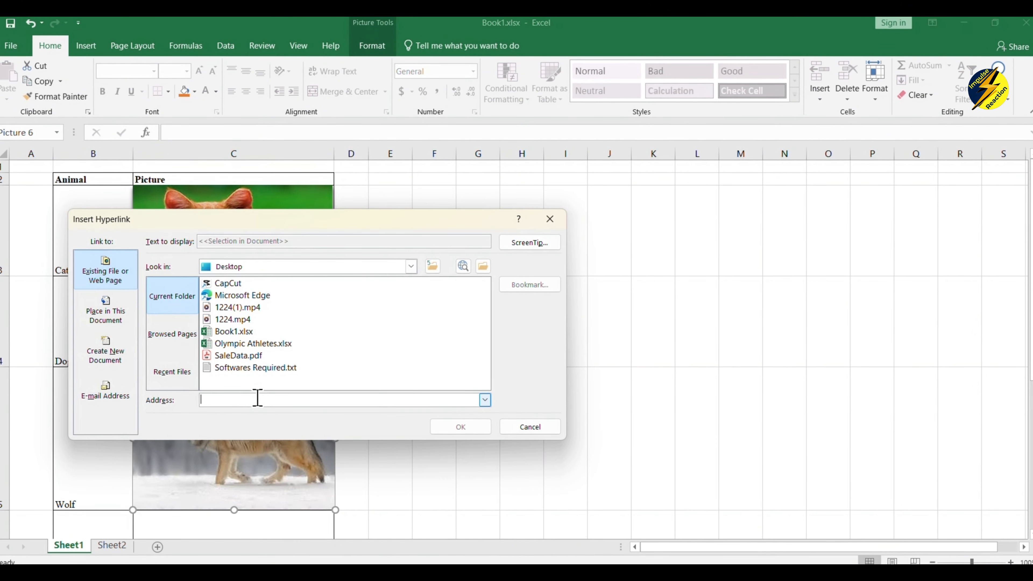
click(103, 317)
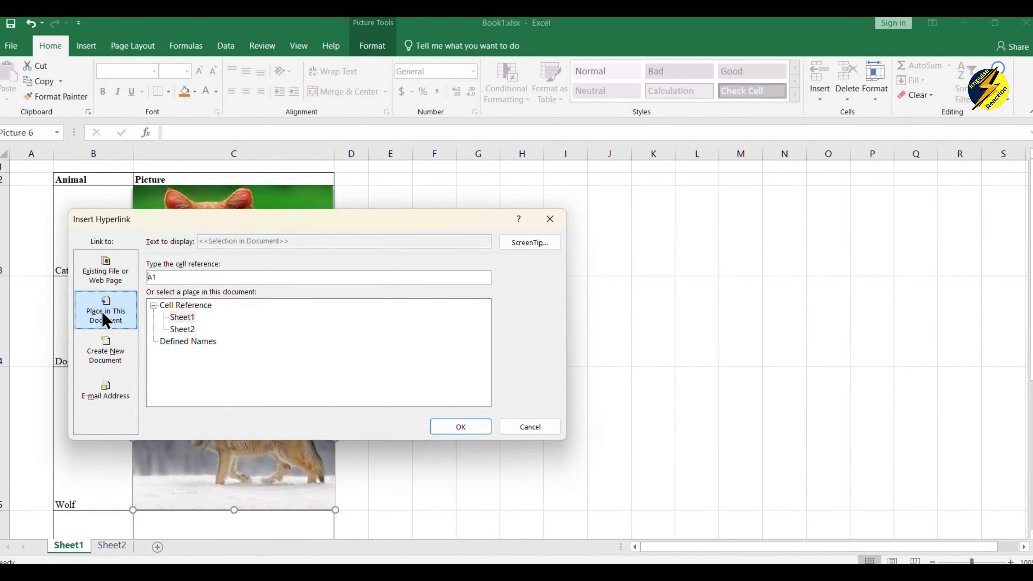
click(116, 343)
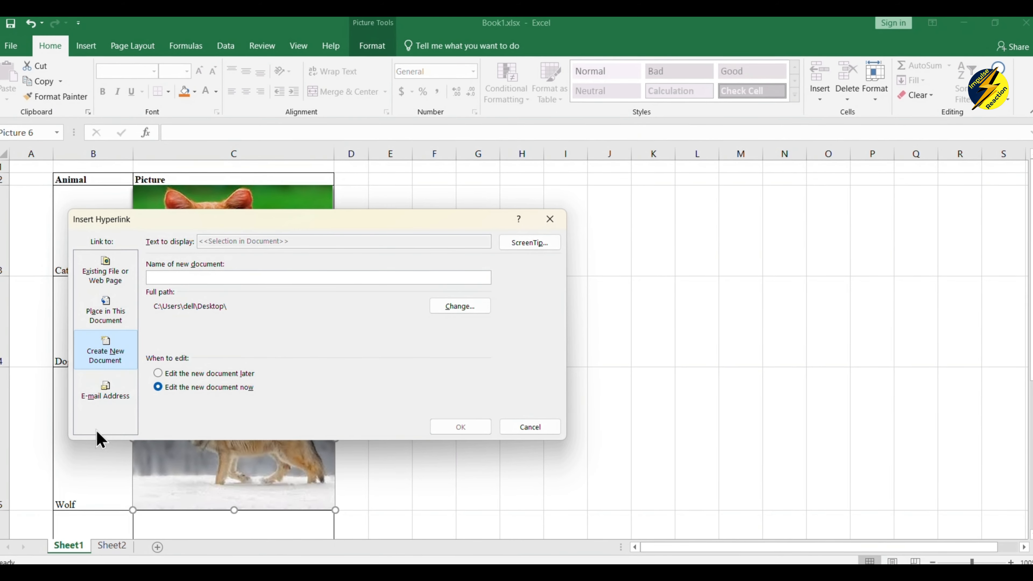
click(113, 395)
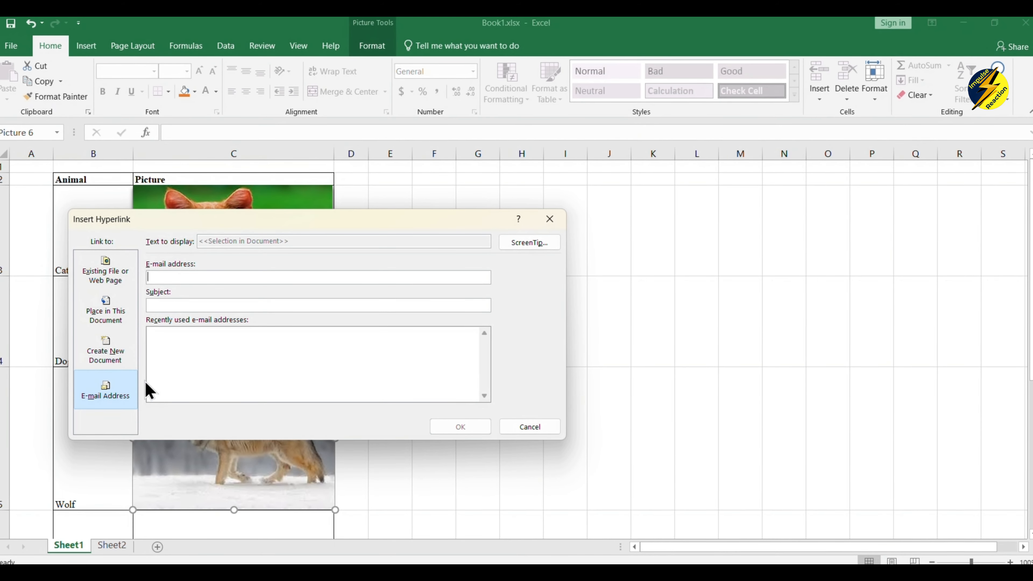
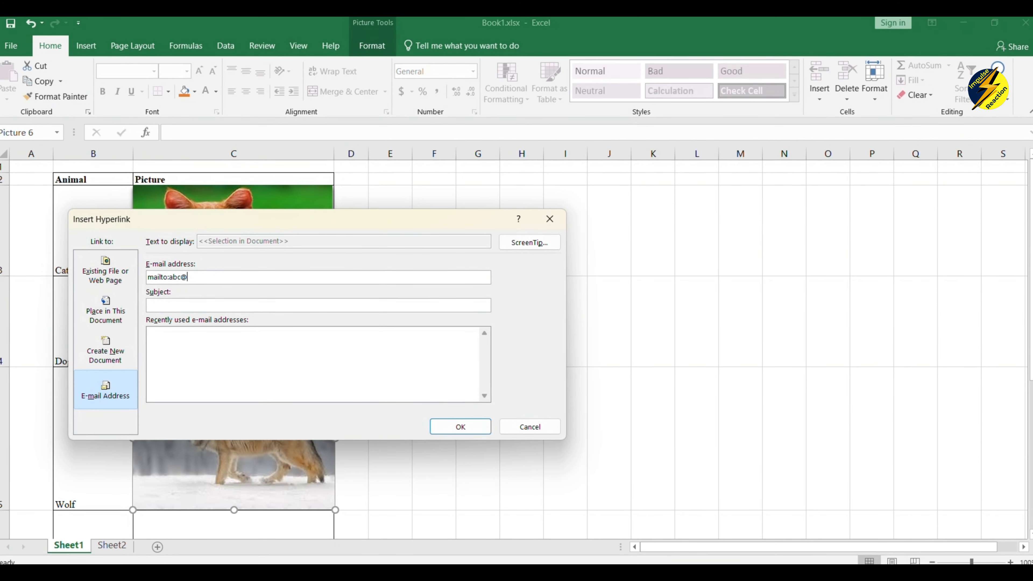
click(119, 356)
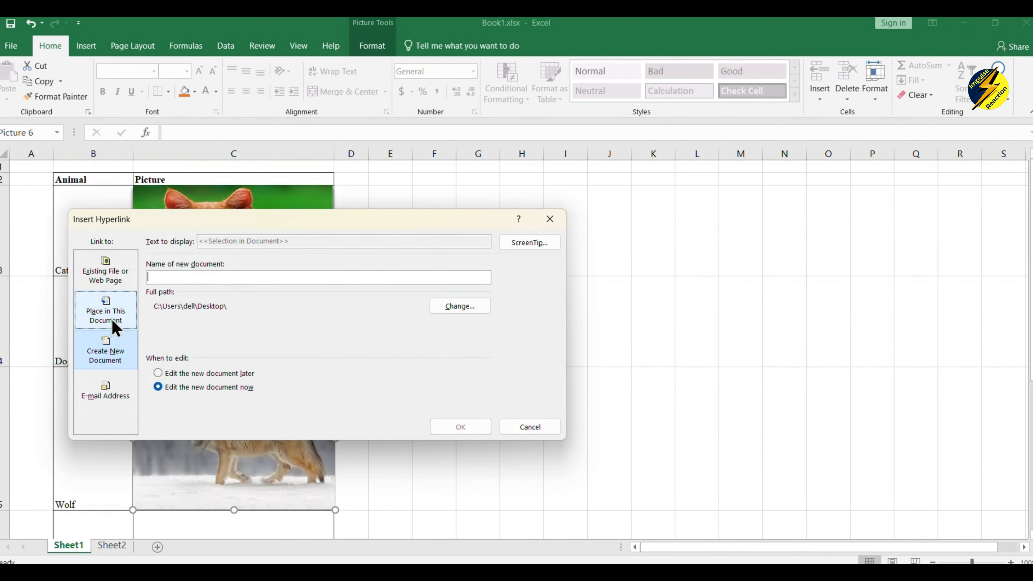
Link the wolf picture to cell B5 in this workbook, then follow the link.
click(113, 322)
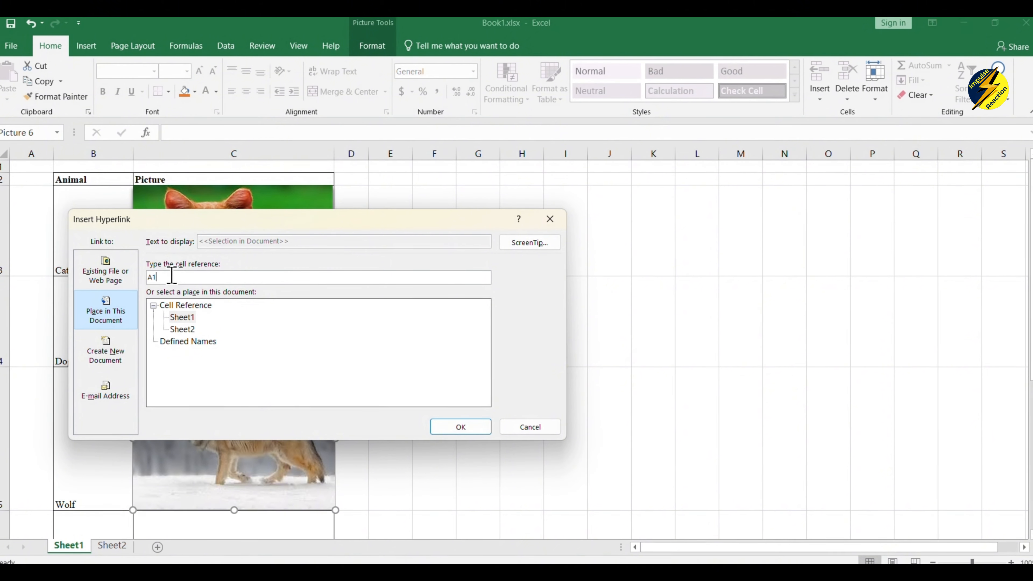
key(BackSpace)
key(BackSpace)
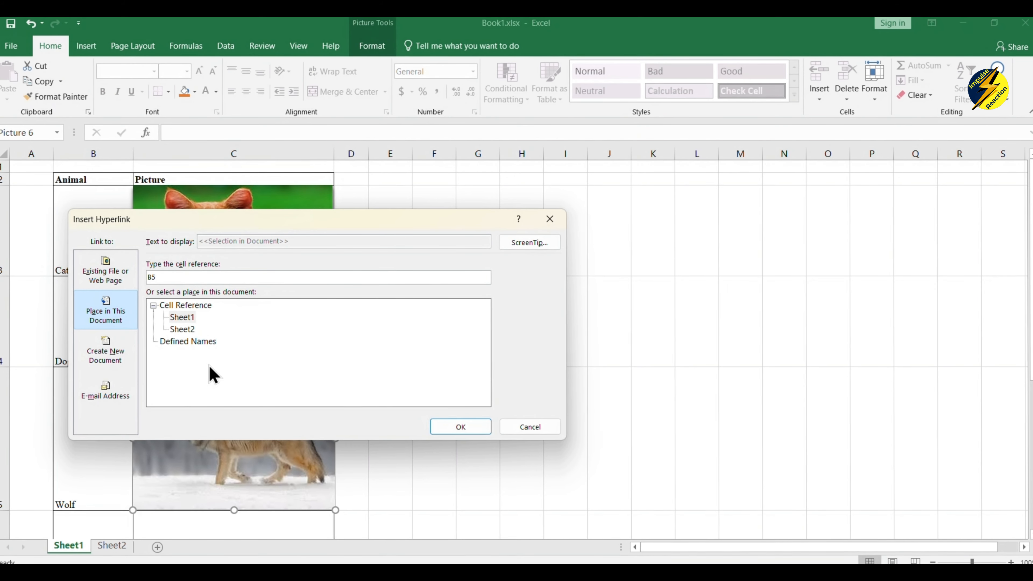
click(472, 424)
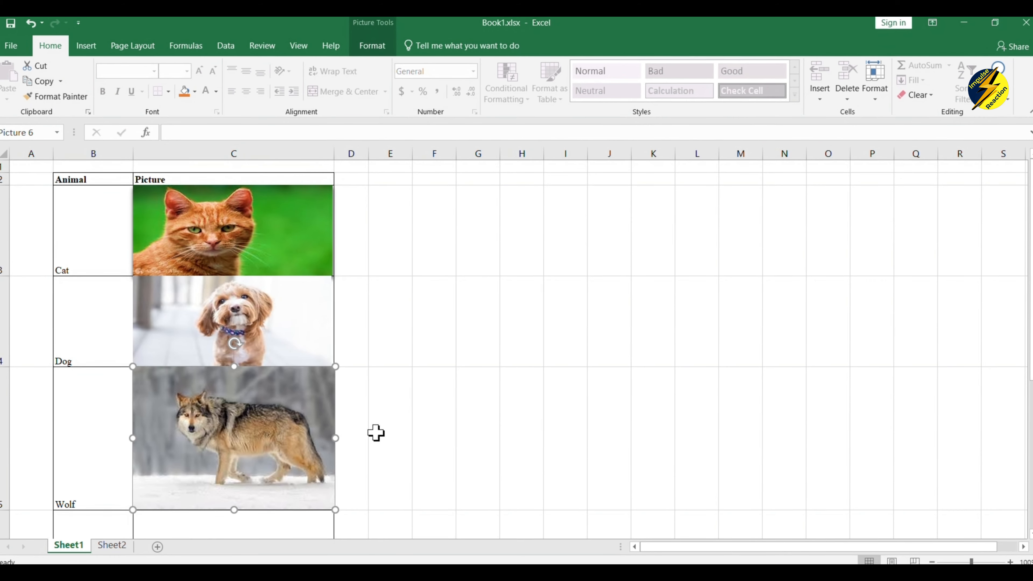
click(410, 272)
click(76, 447)
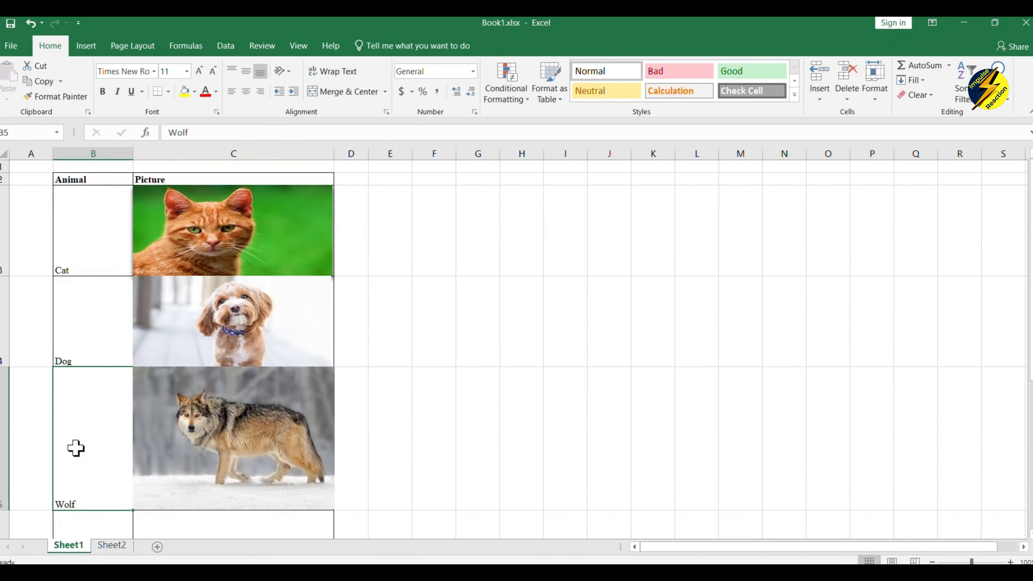